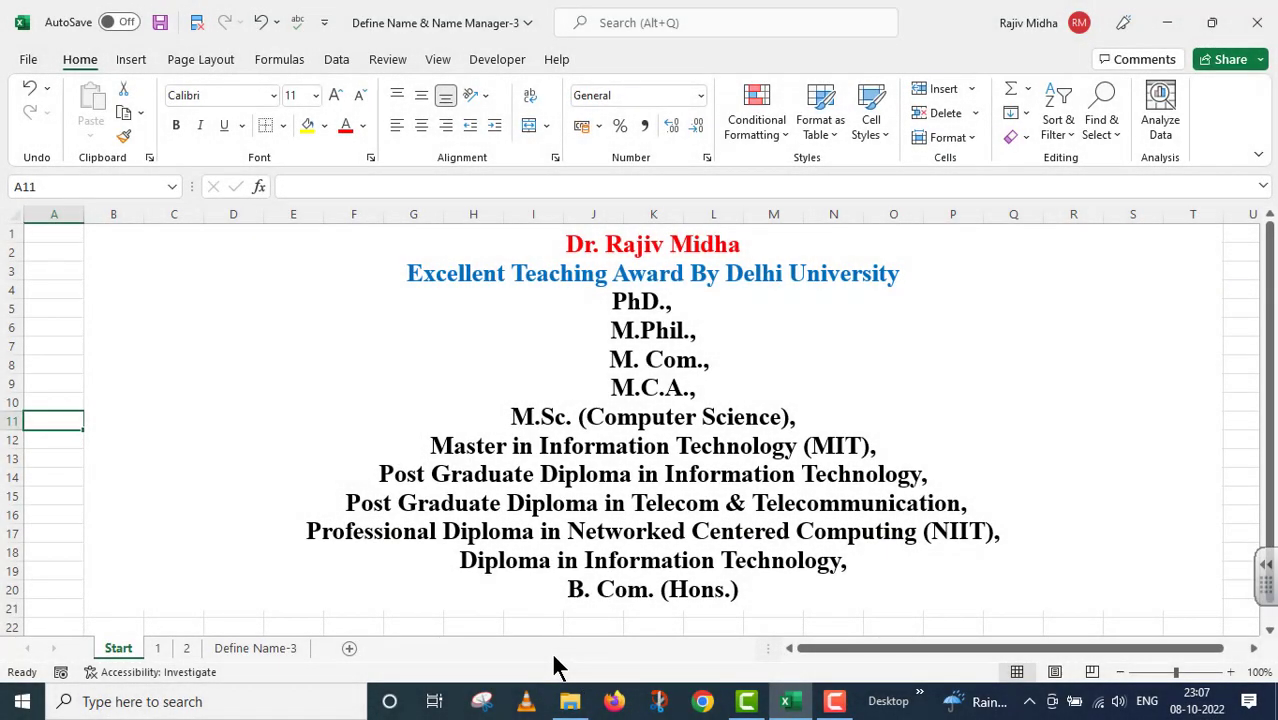
# Switch to the Define Name-3 sheet showing the Student Marks Table and empty Steps box
pyautogui.click(156, 648)
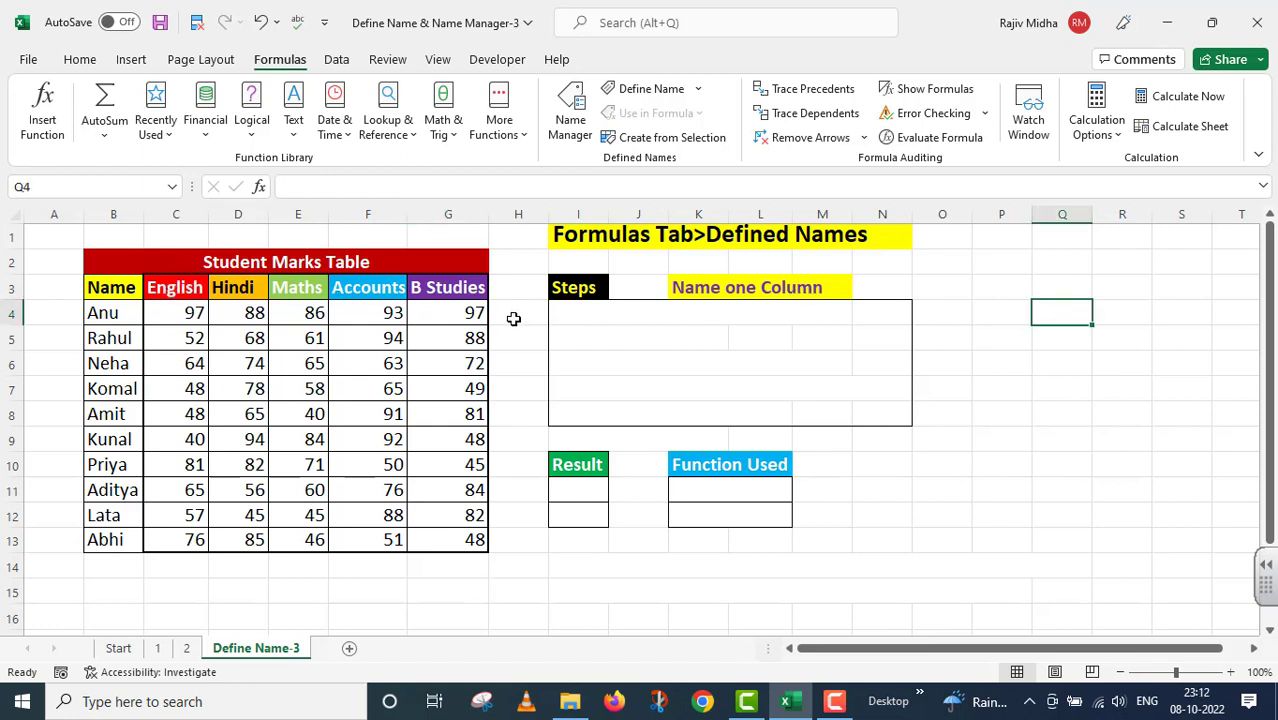
# Set the font colour of the Steps text in I4:I8 to Automatic so it shows black
pyautogui.moveTo(554, 311); pyautogui.dragTo(573, 416)
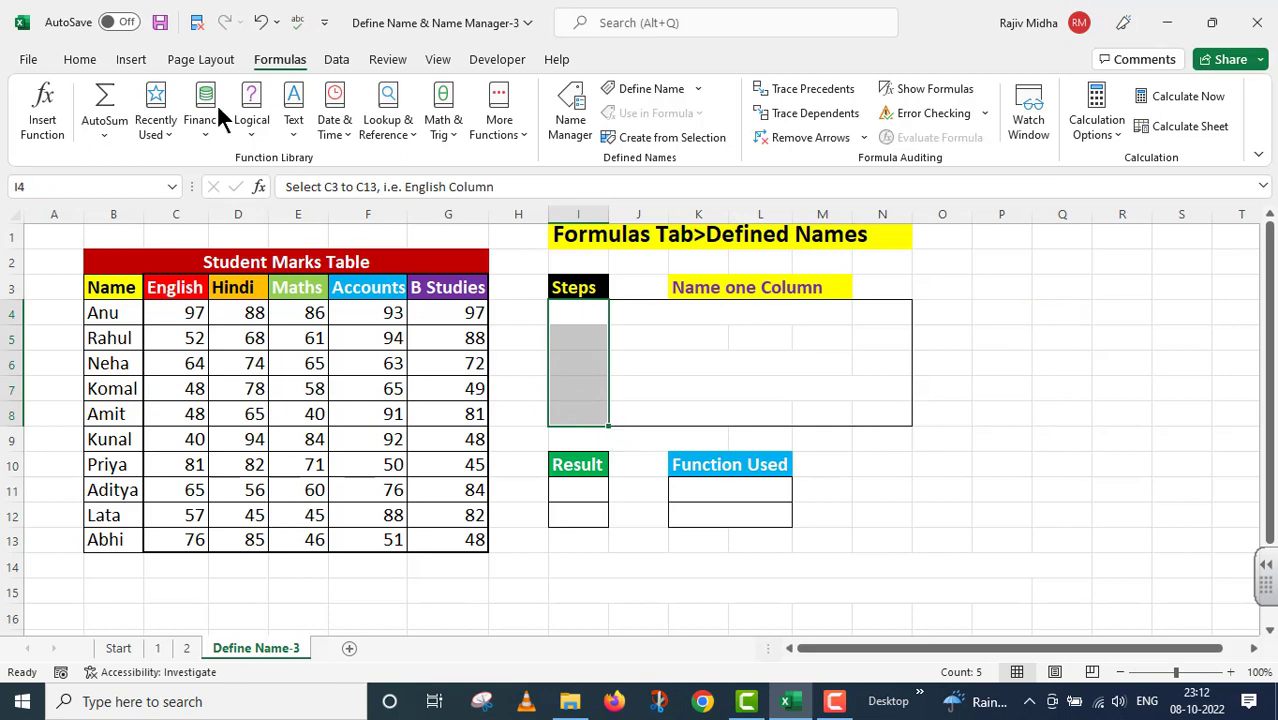
pyautogui.click(80, 60)
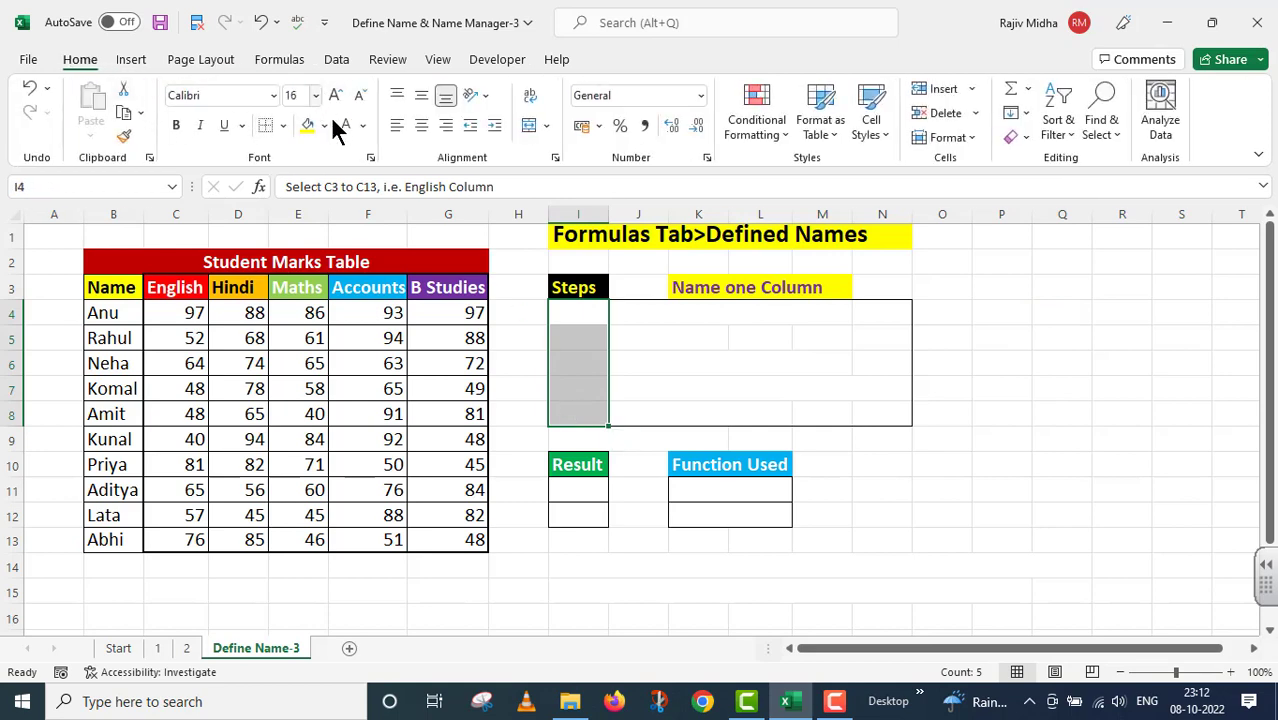
pyautogui.click(362, 125)
pyautogui.click(358, 156)
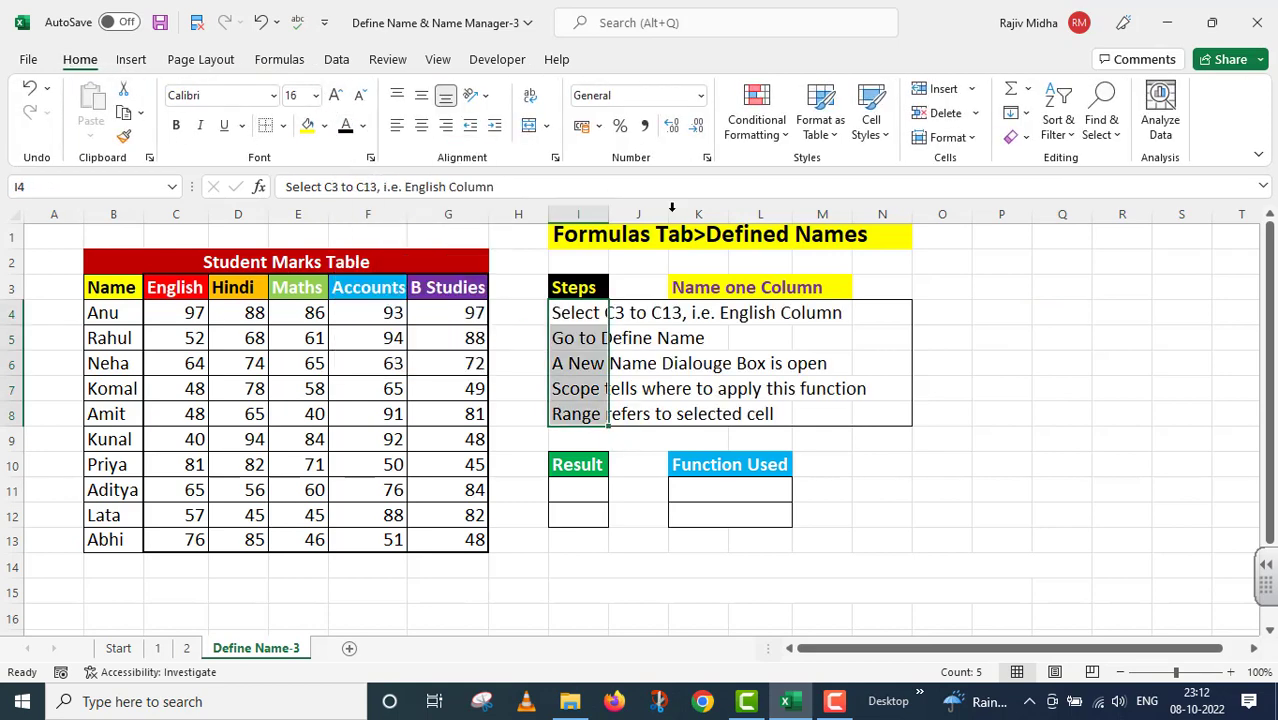
pyautogui.click(1041, 335)
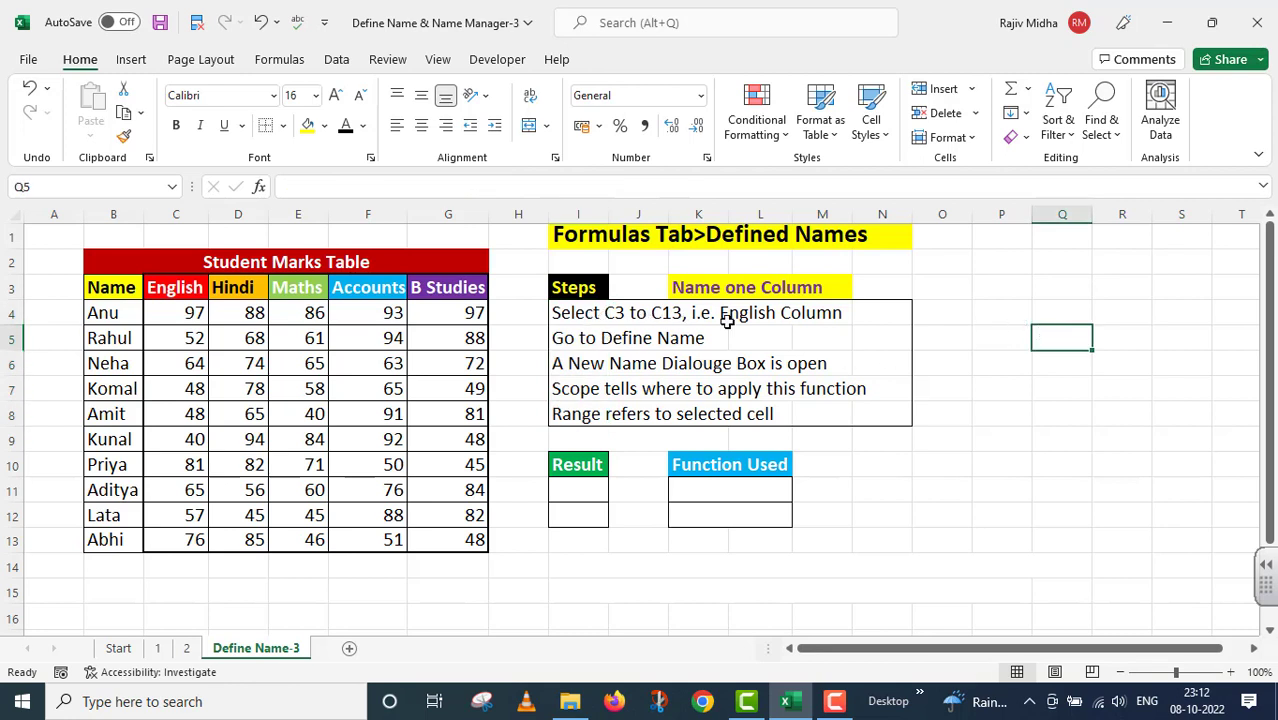
# Select the English marks C4:C13 and start a Define Name, moving the New Name dialog aside
pyautogui.moveTo(171, 313); pyautogui.dragTo(188, 534)
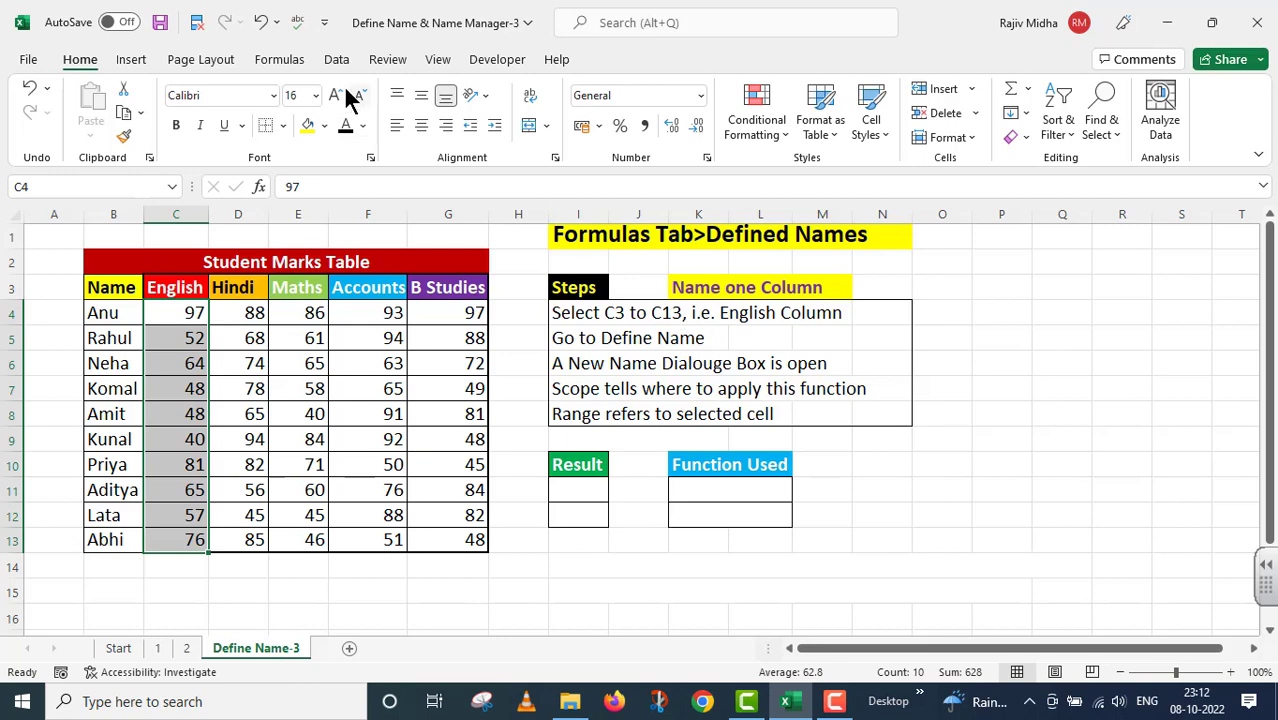
pyautogui.click(279, 59)
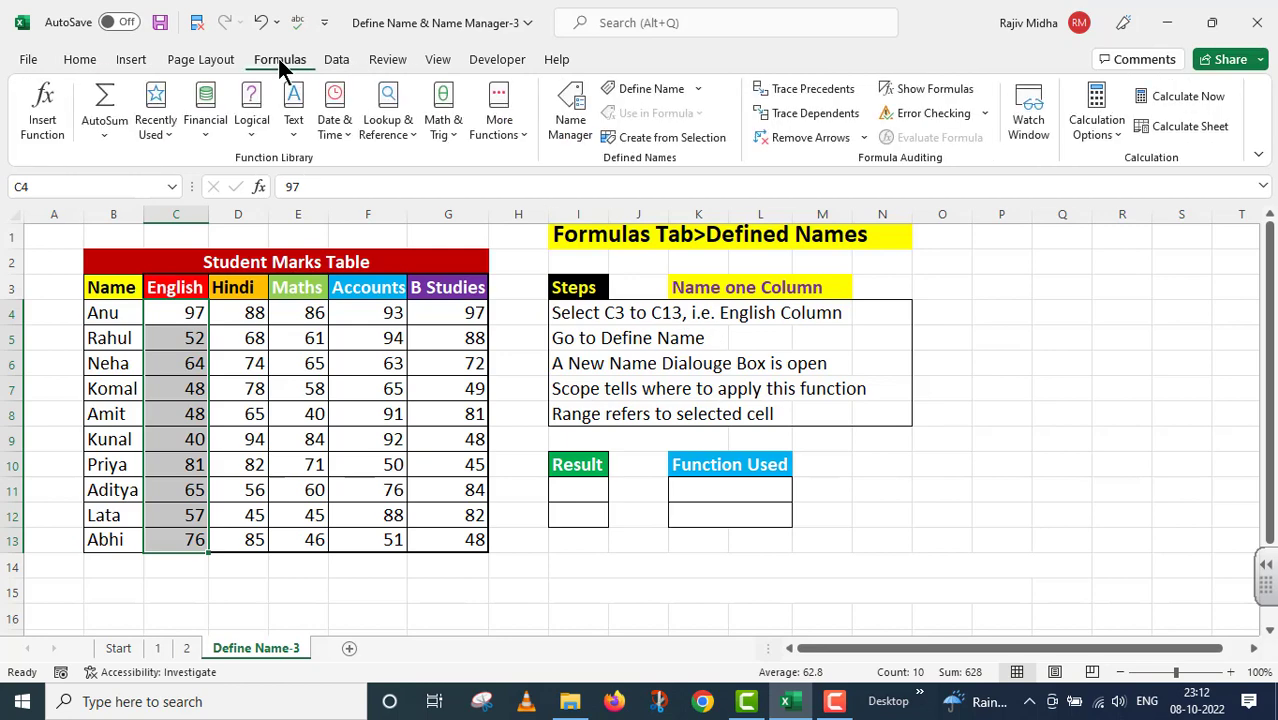
pyautogui.click(698, 88)
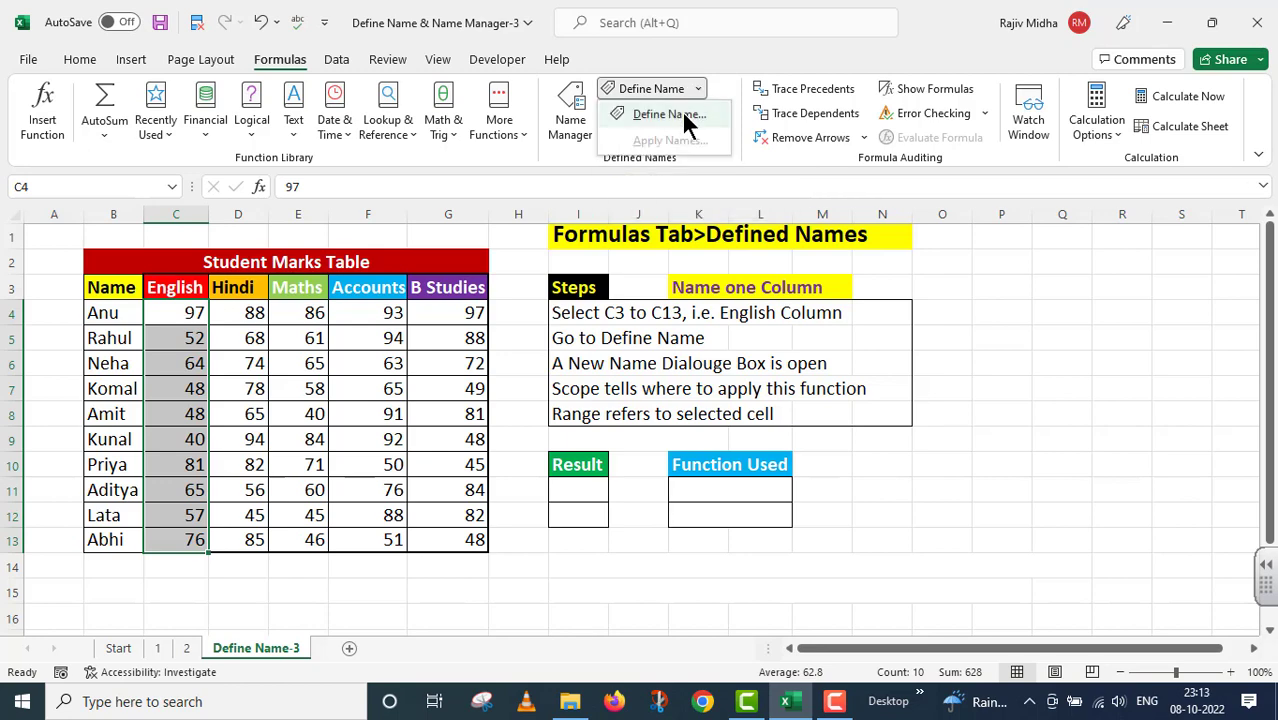
pyautogui.click(683, 113)
pyautogui.moveTo(590, 268); pyautogui.dragTo(982, 283)
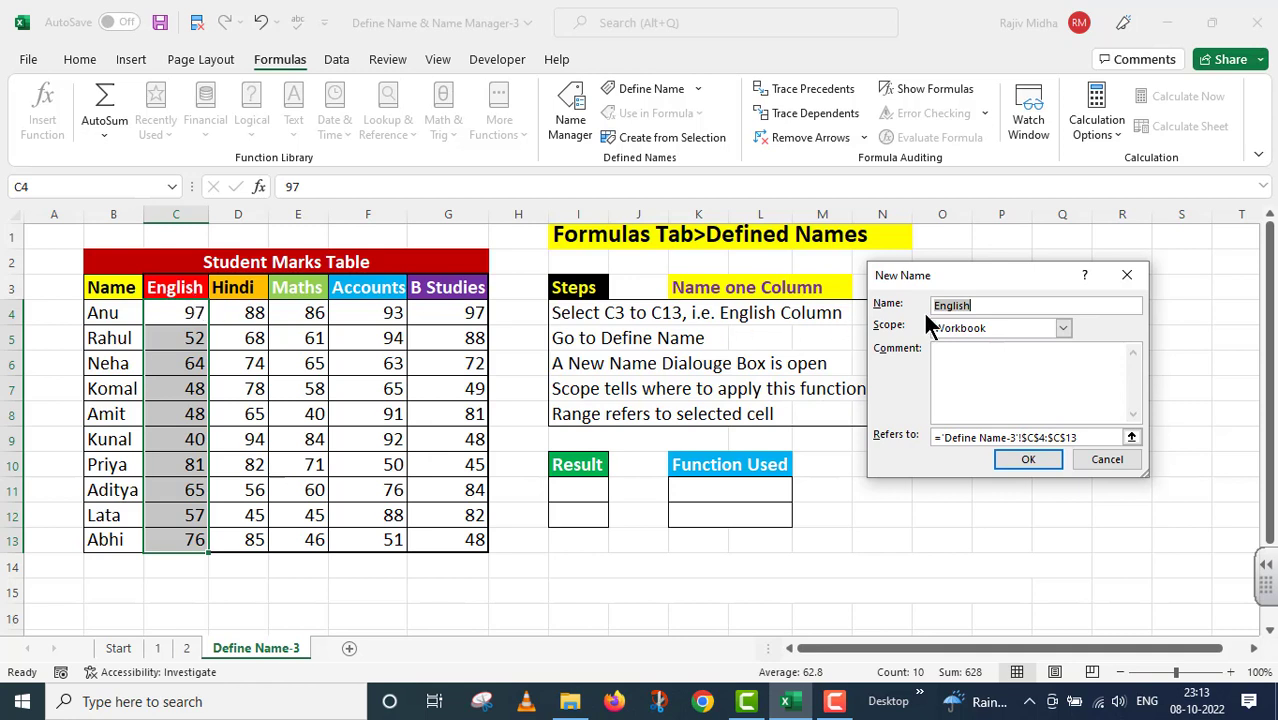
# Confirm the name English with Workbook scope, referring to C4:C13
pyautogui.click(985, 308)
pyautogui.press('Tab')
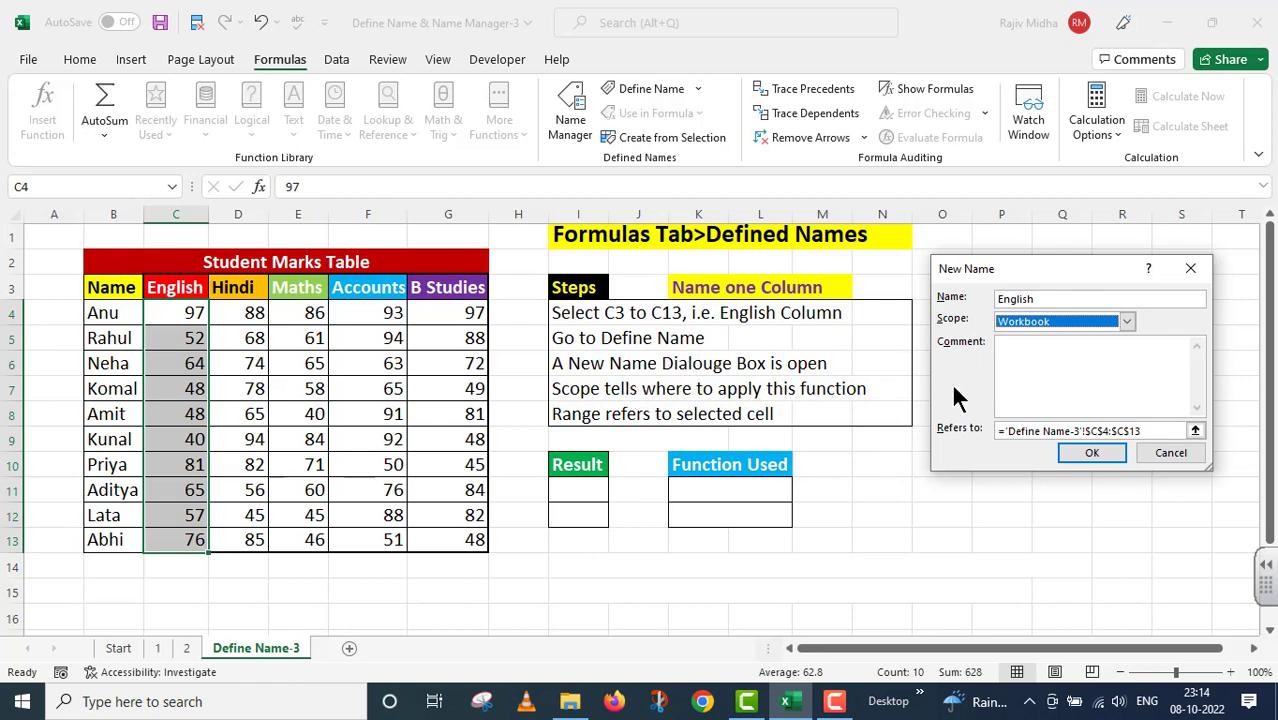
pyautogui.click(1129, 316)
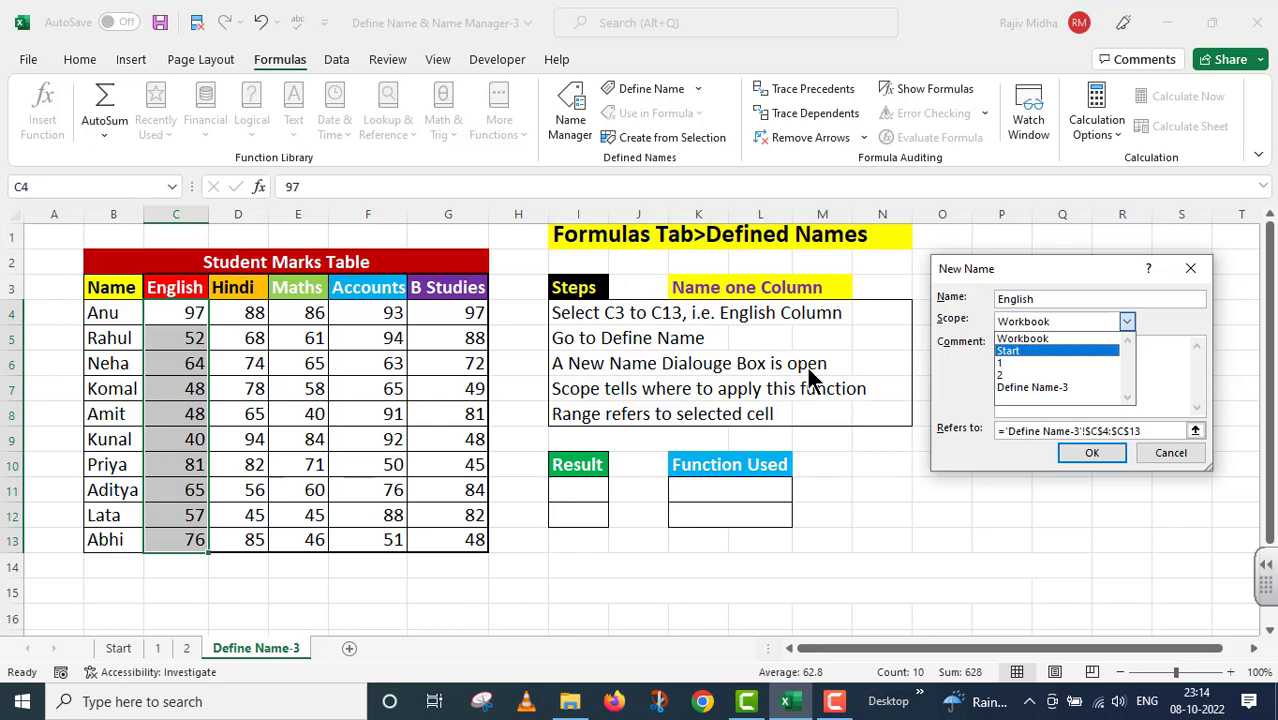
pyautogui.click(1070, 322)
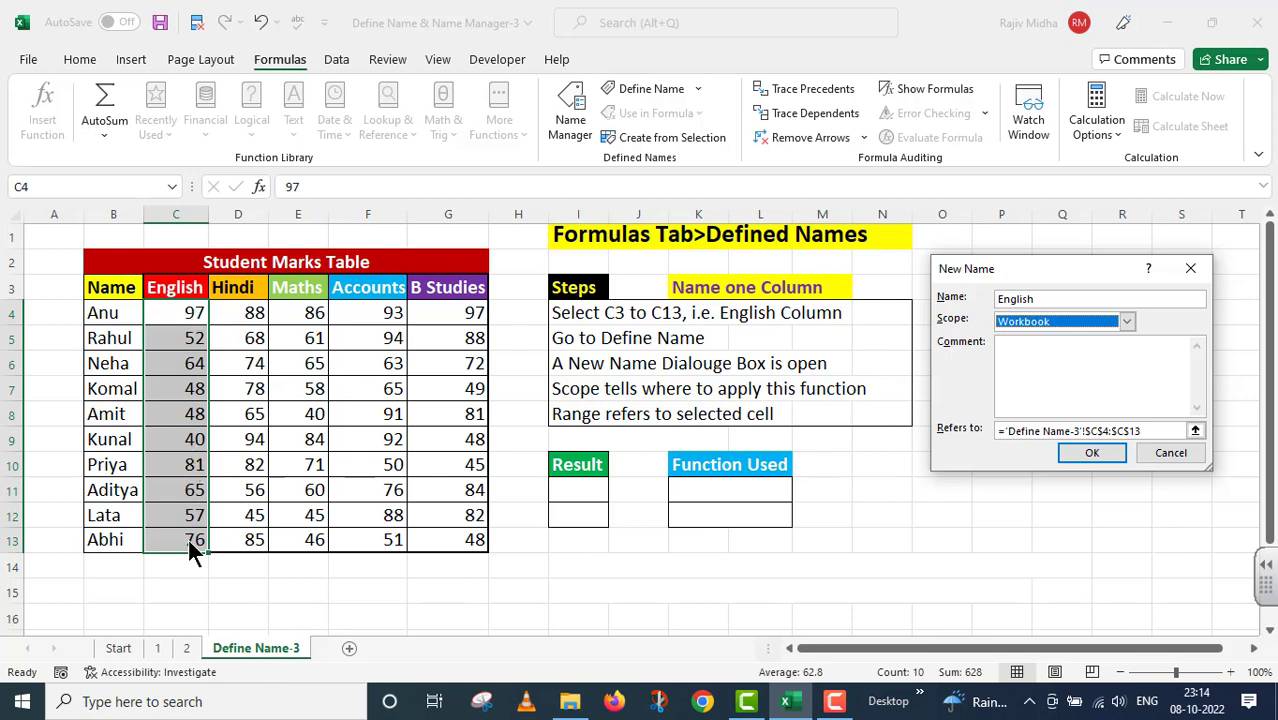
pyautogui.click(1155, 430)
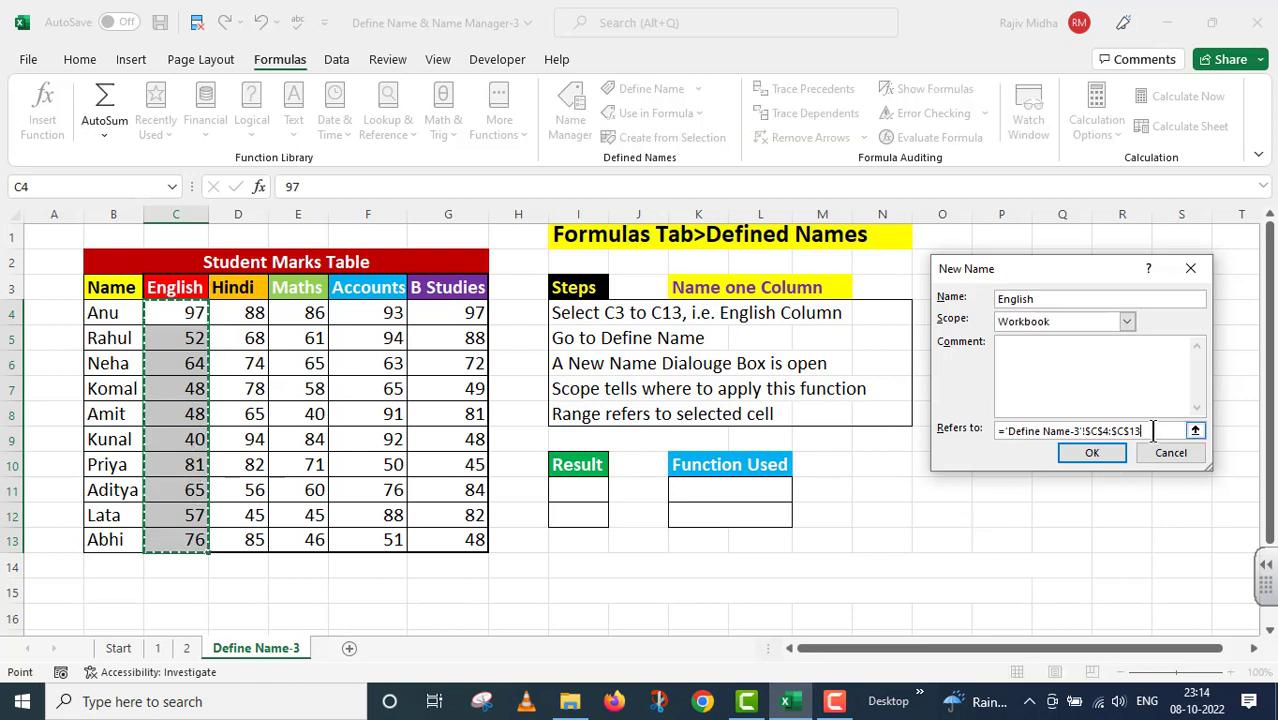
pyautogui.click(1103, 455)
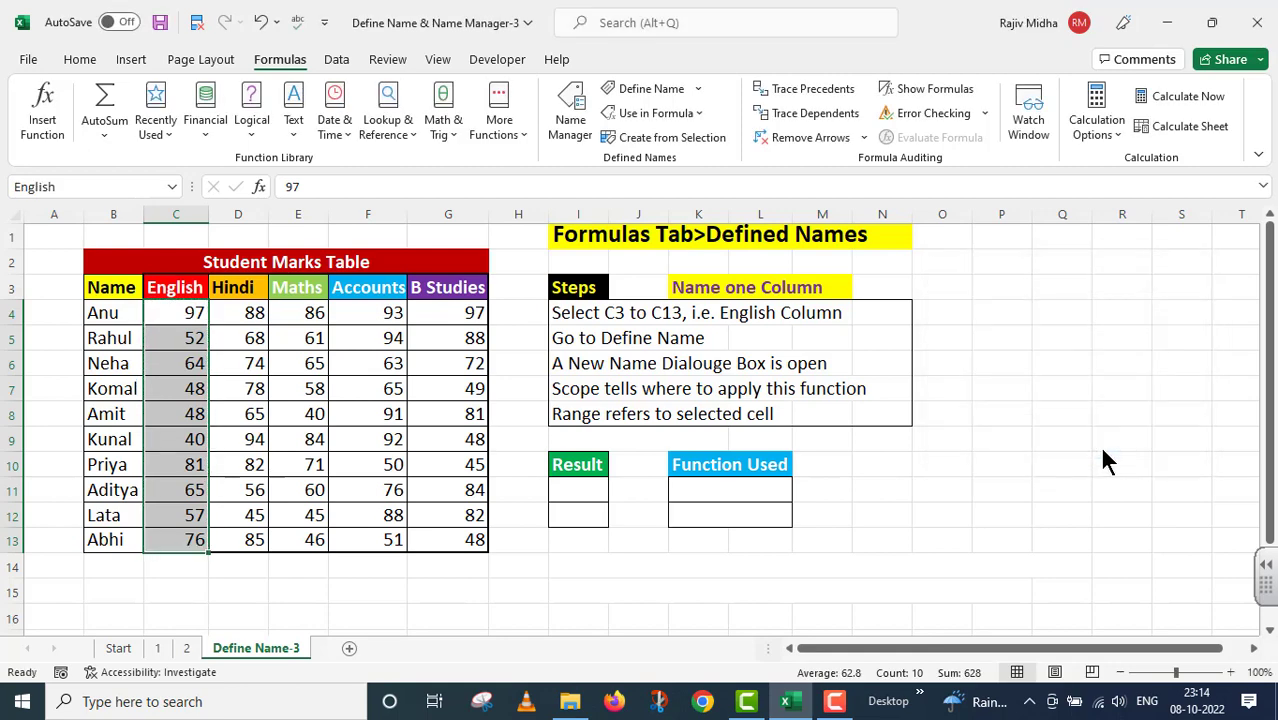
# Check English in the Name Box, then enter =MAX(English) in I11, returning 97
pyautogui.click(172, 187)
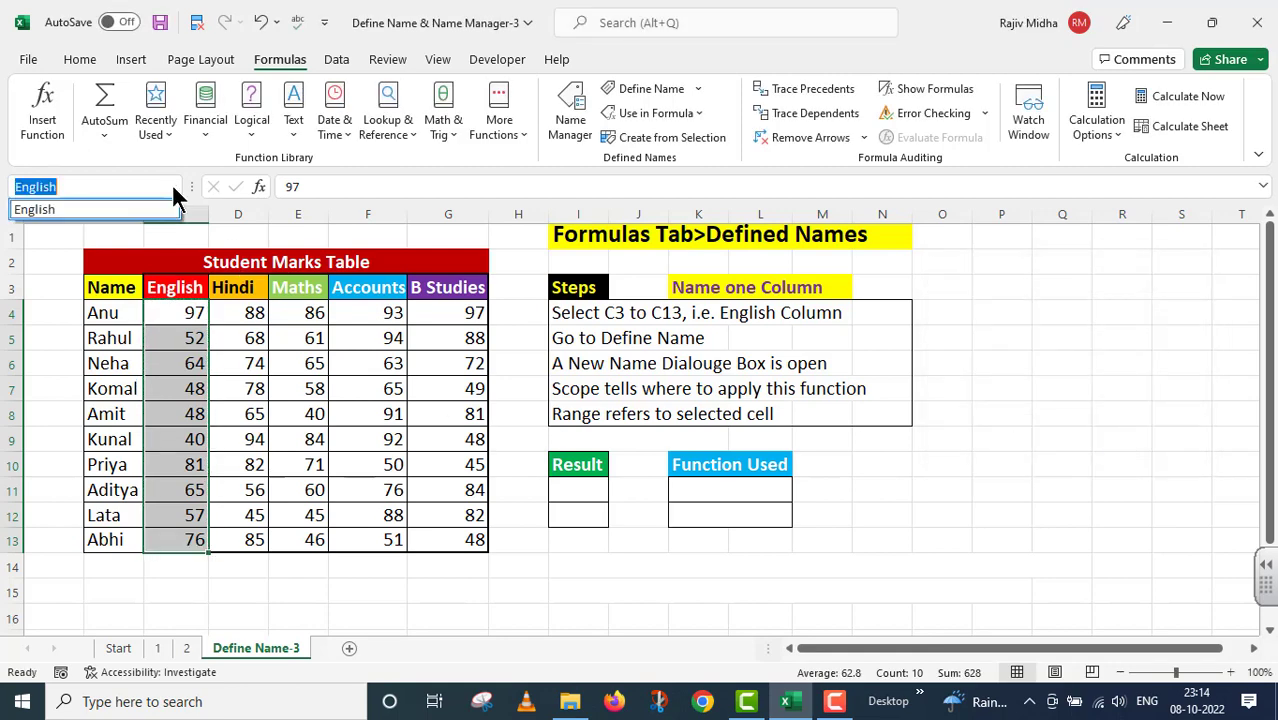
pyautogui.click(64, 209)
pyautogui.click(564, 491)
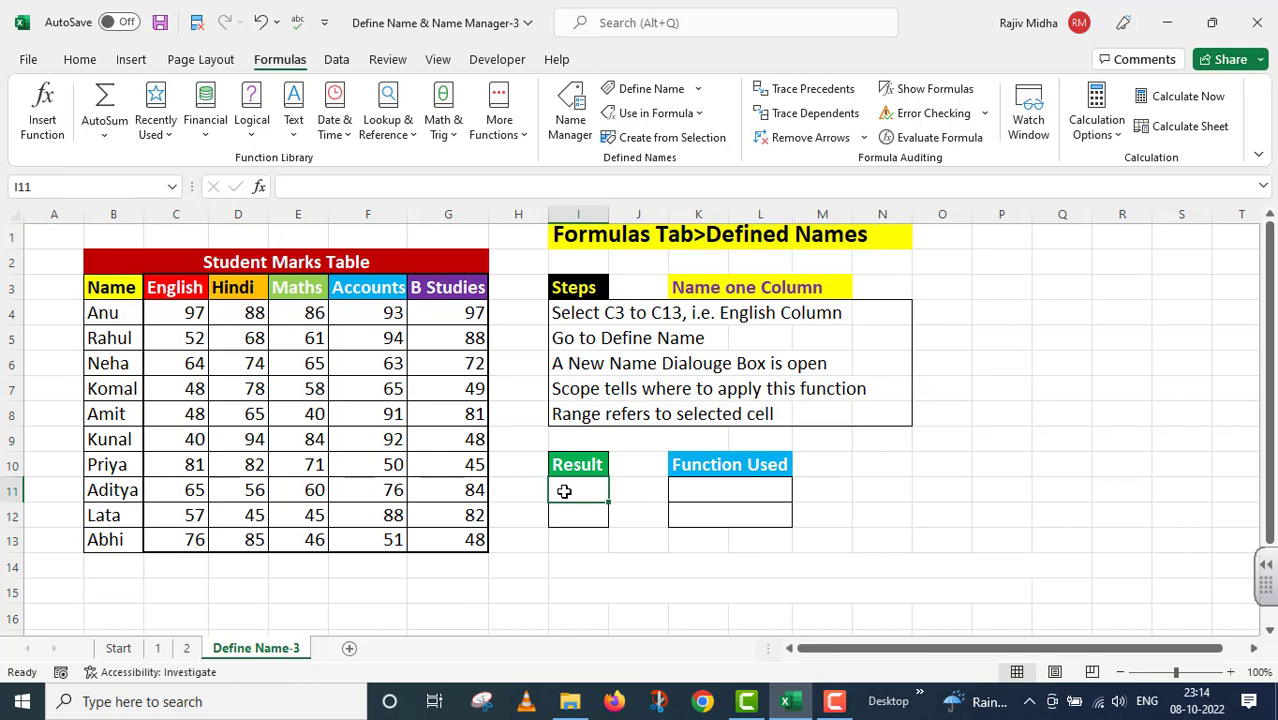
pyautogui.write('=')
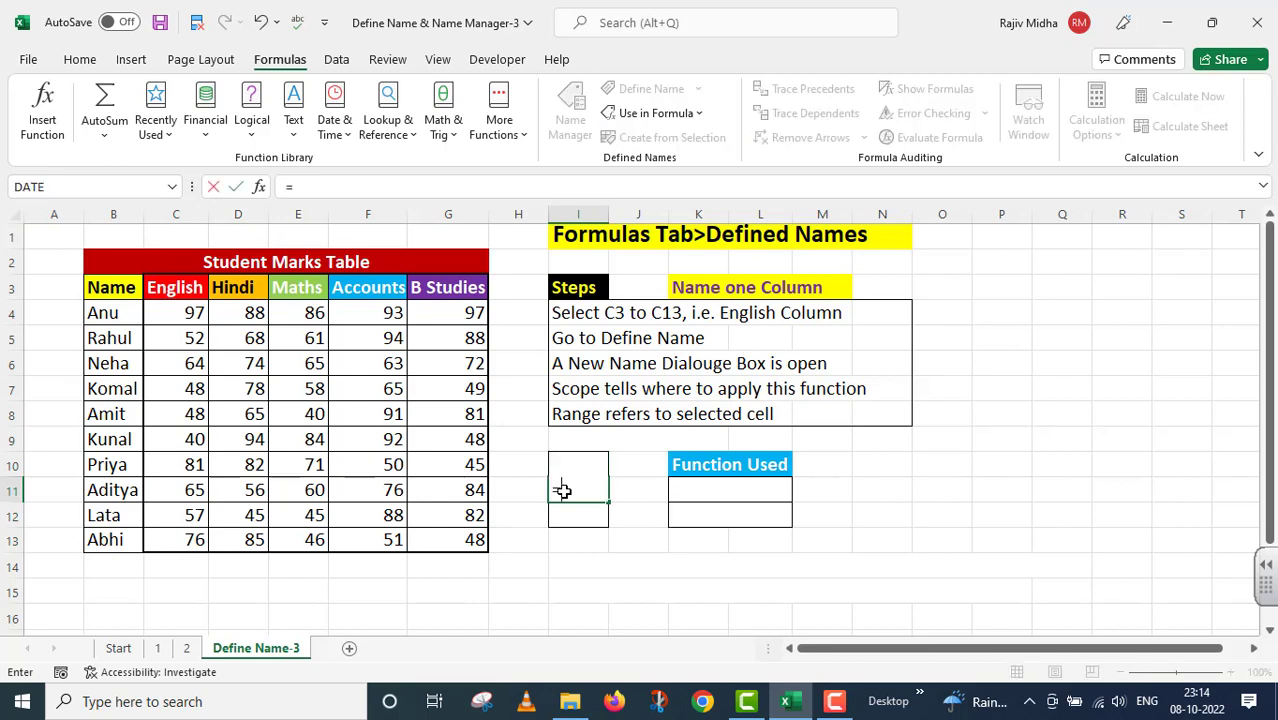
pyautogui.write('MAX')
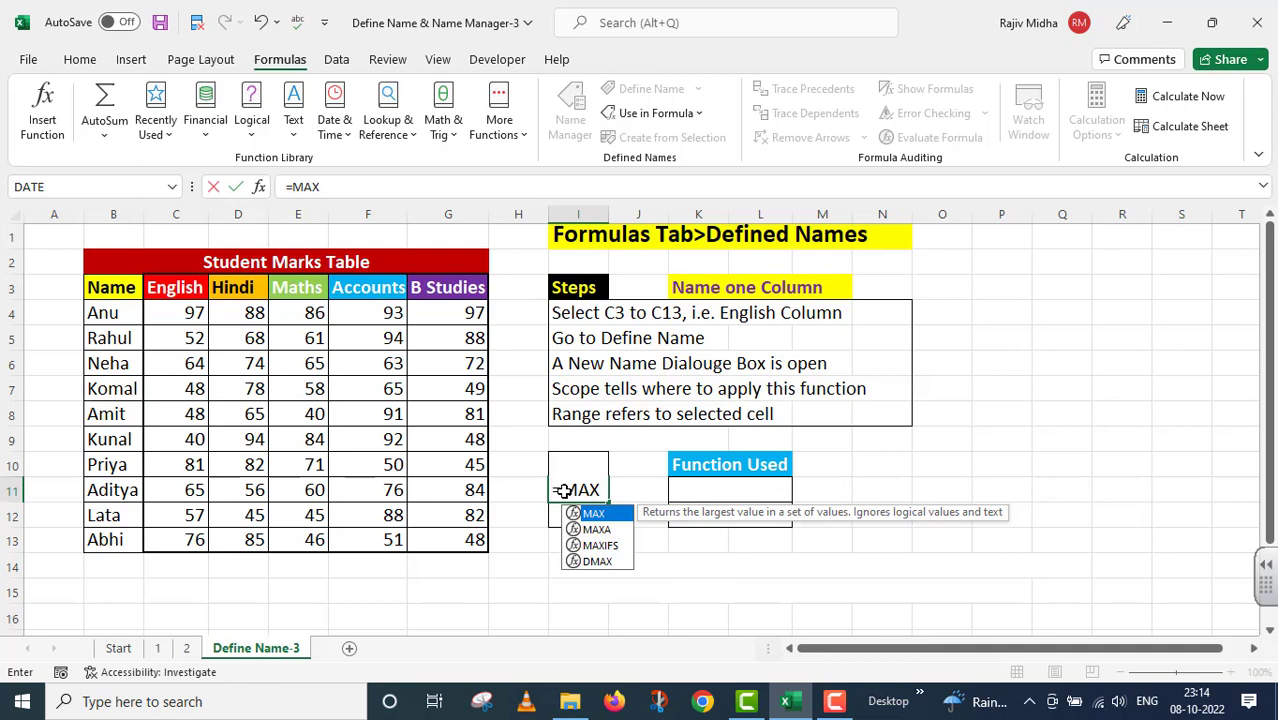
pyautogui.write('(E')
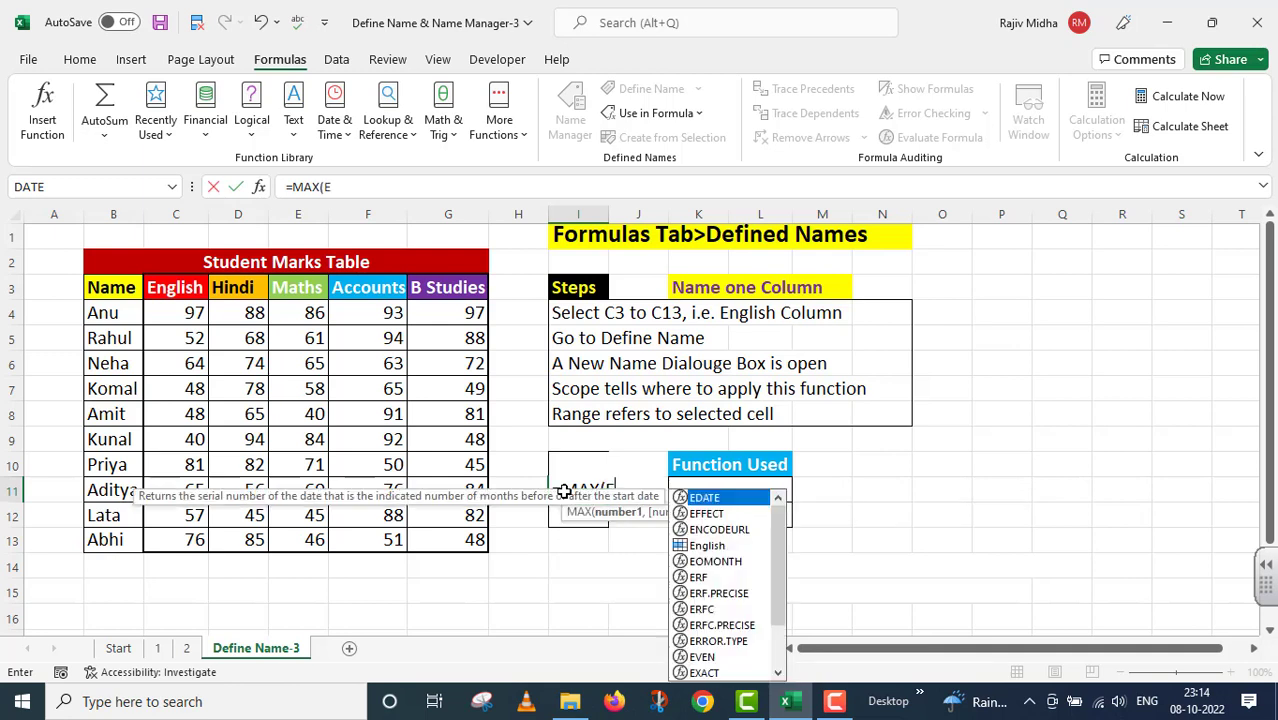
pyautogui.write('ng')
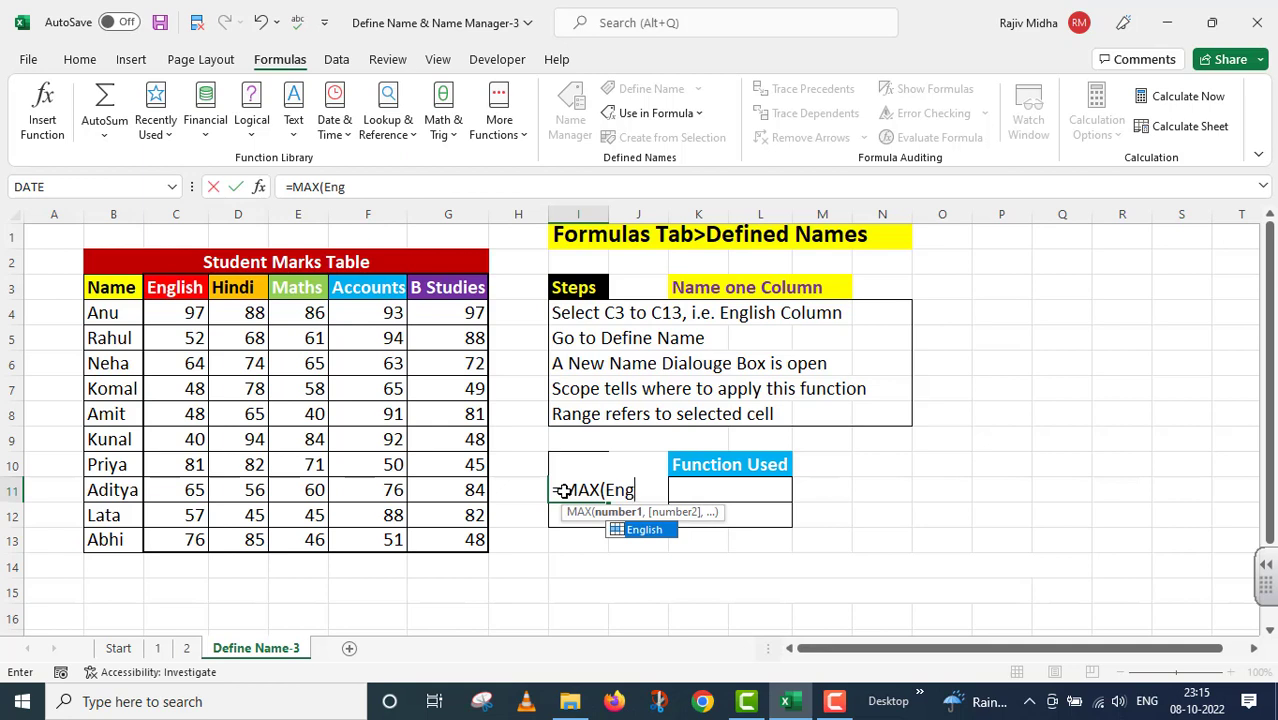
pyautogui.doubleClick(644, 528)
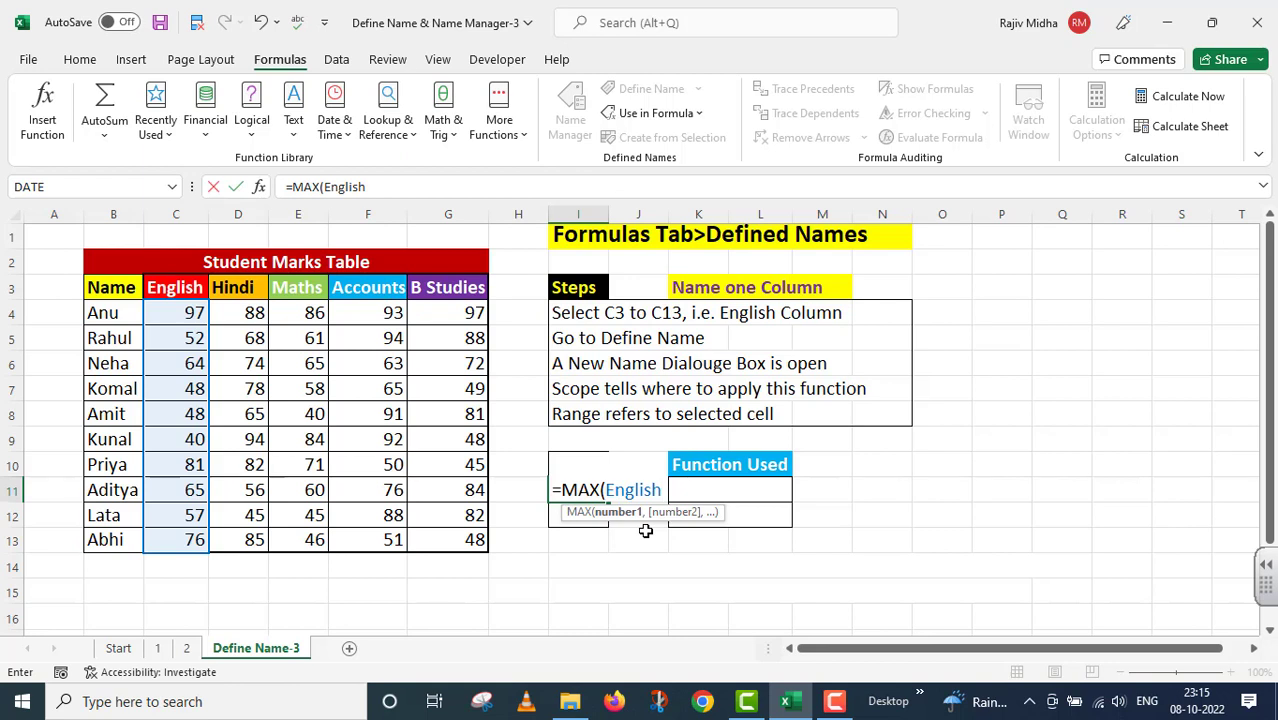
pyautogui.write(')')
pyautogui.press('Return')
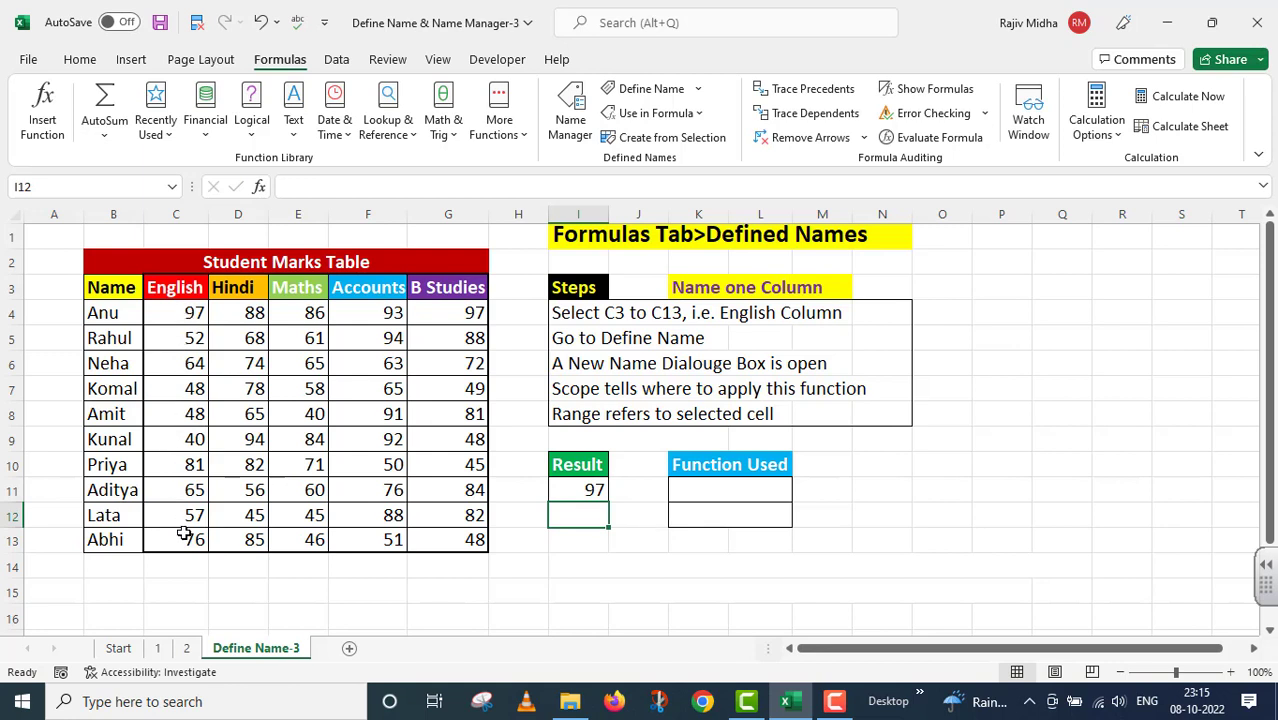
pyautogui.press('Up')
pyautogui.click(195, 316)
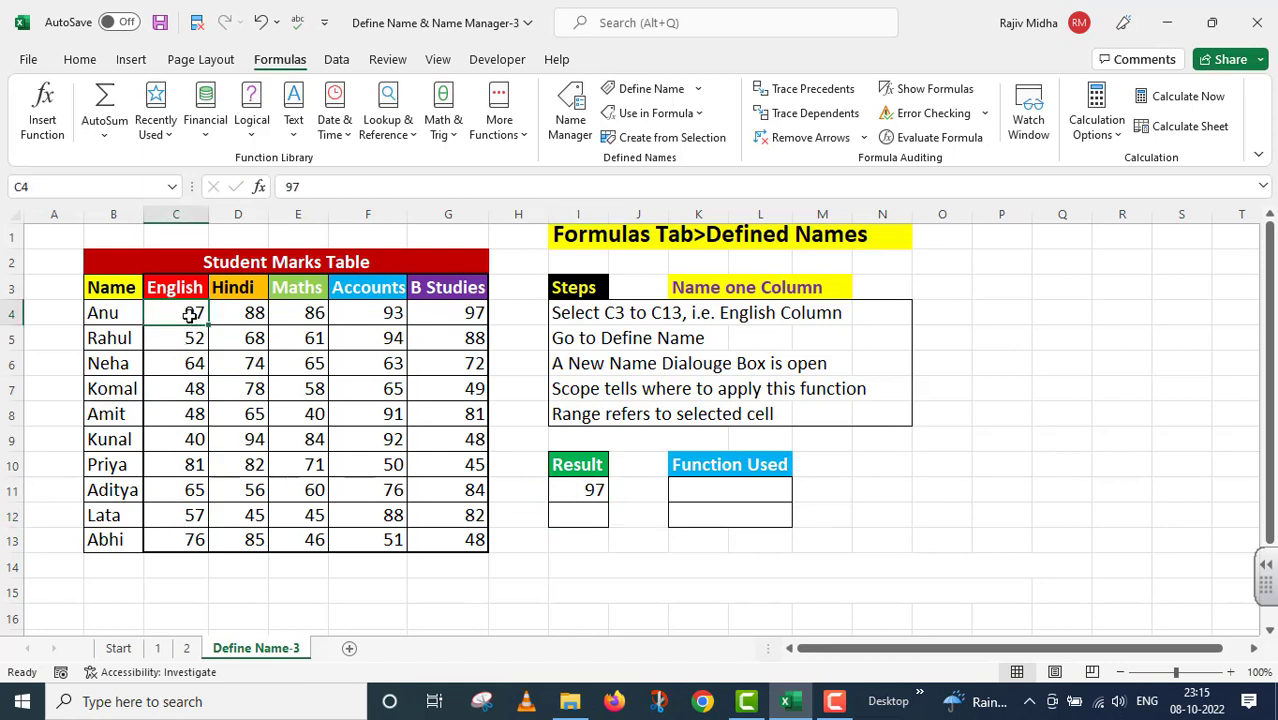
pyautogui.moveTo(194, 316); pyautogui.dragTo(194, 540)
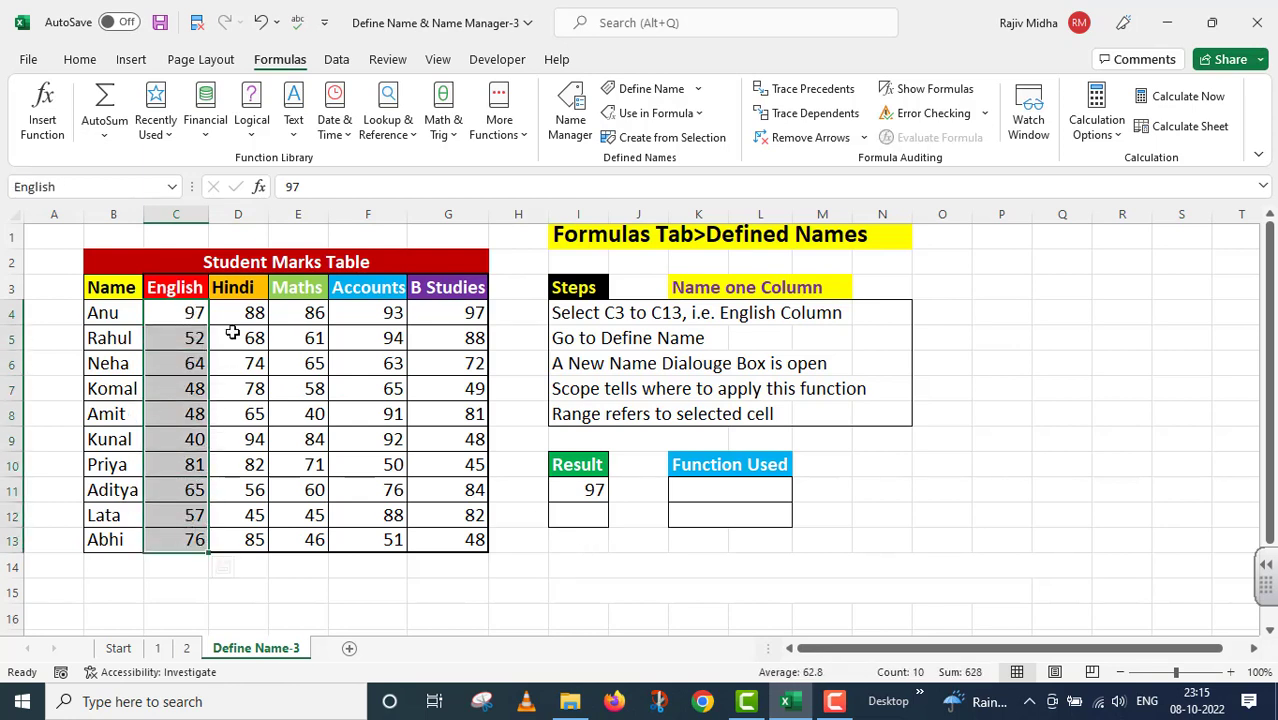
pyautogui.click(576, 492)
pyautogui.moveTo(370, 187); pyautogui.dragTo(286, 187)
pyautogui.hotkey('ctrl', 'c')
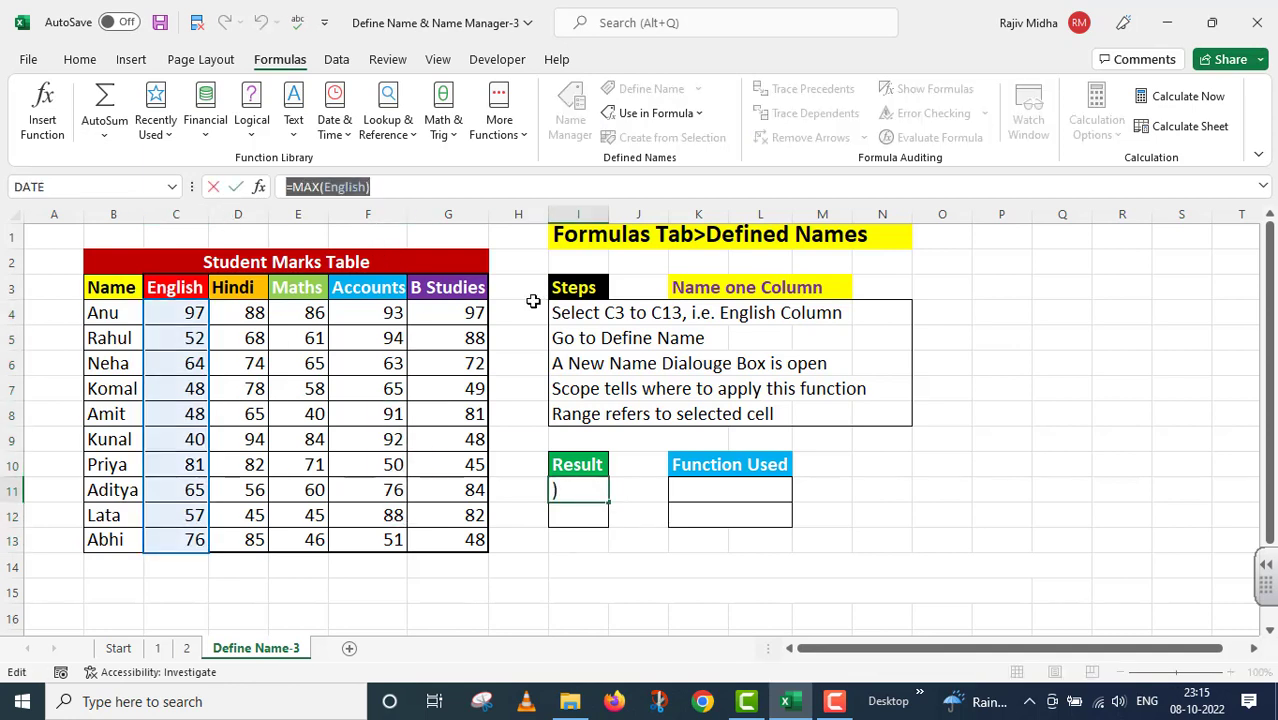
pyautogui.press('Return')
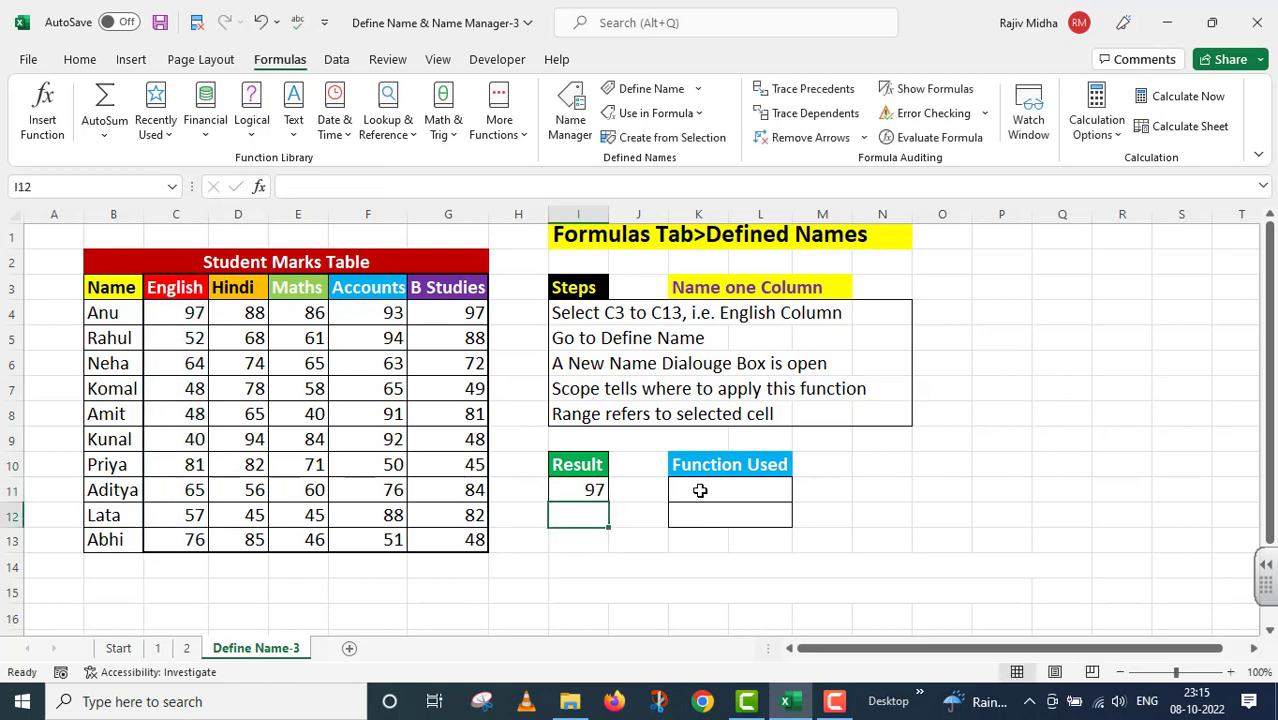
# Paste '=MAX(English) into K11 as a text label beside the 97 result
pyautogui.click(700, 490)
pyautogui.doubleClick(700, 490)
pyautogui.hotkey('ctrl', 'v')
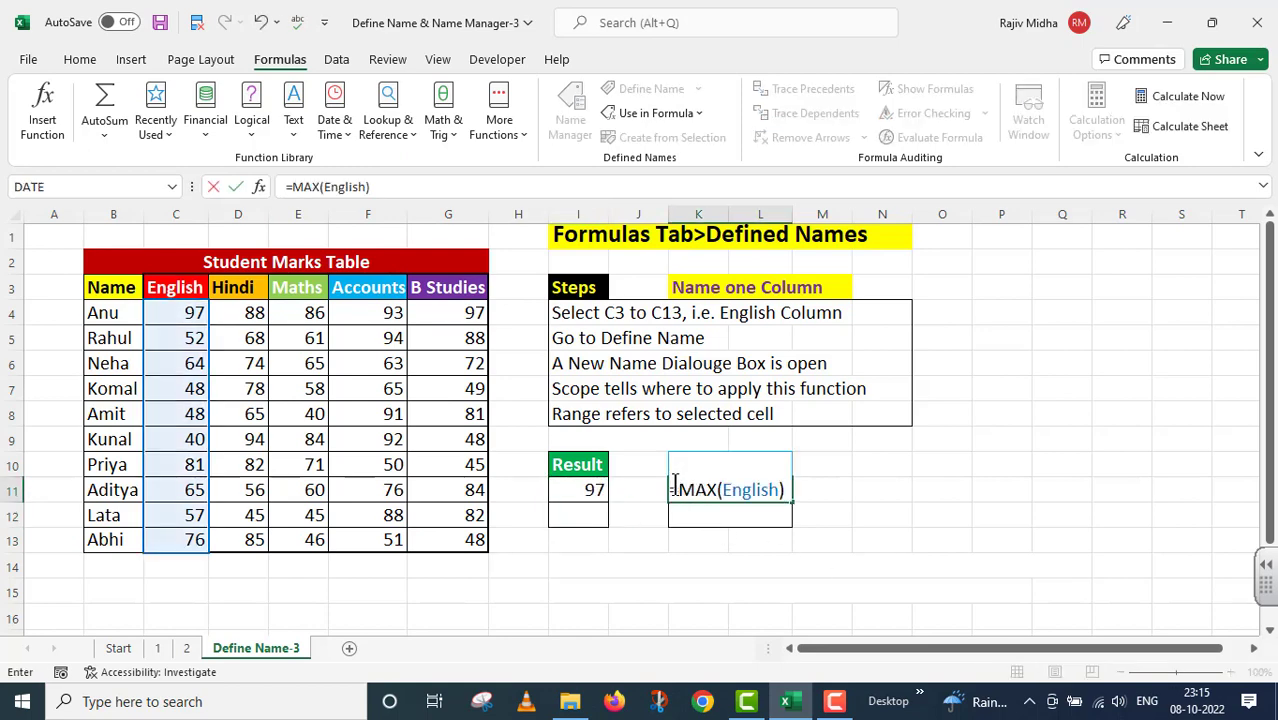
pyautogui.click(675, 487)
pyautogui.write("'")
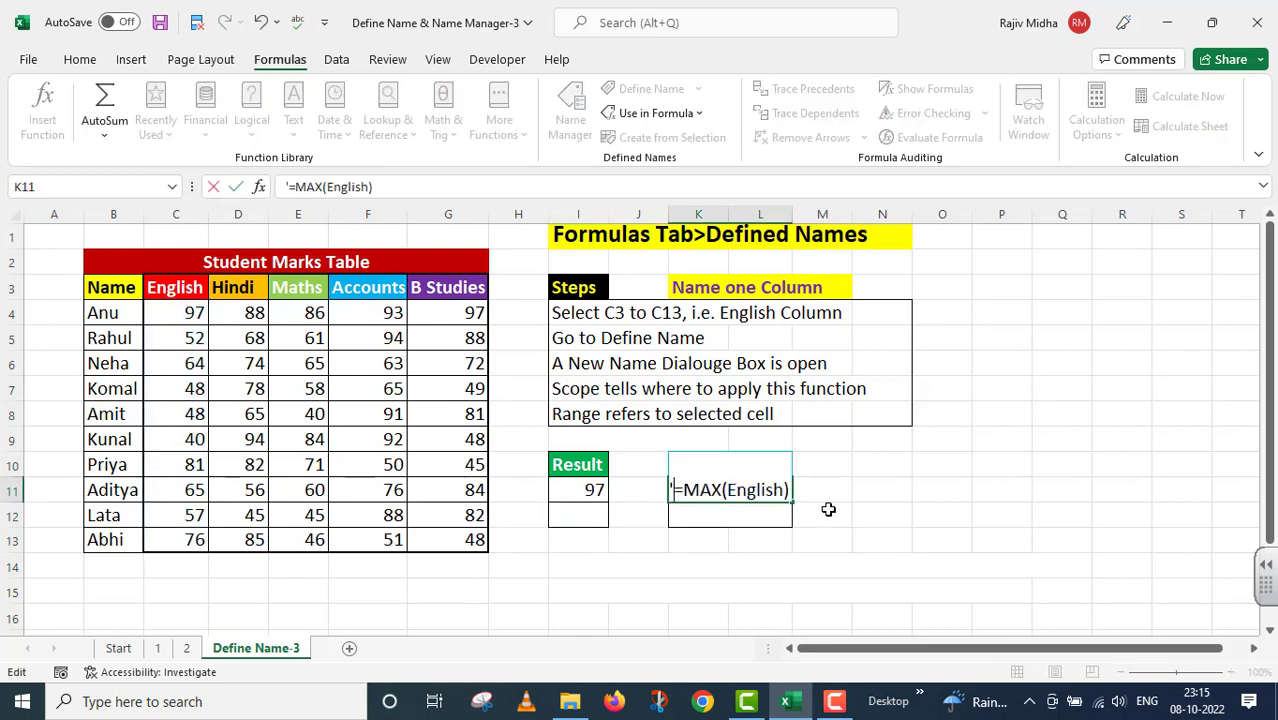
pyautogui.click(594, 515)
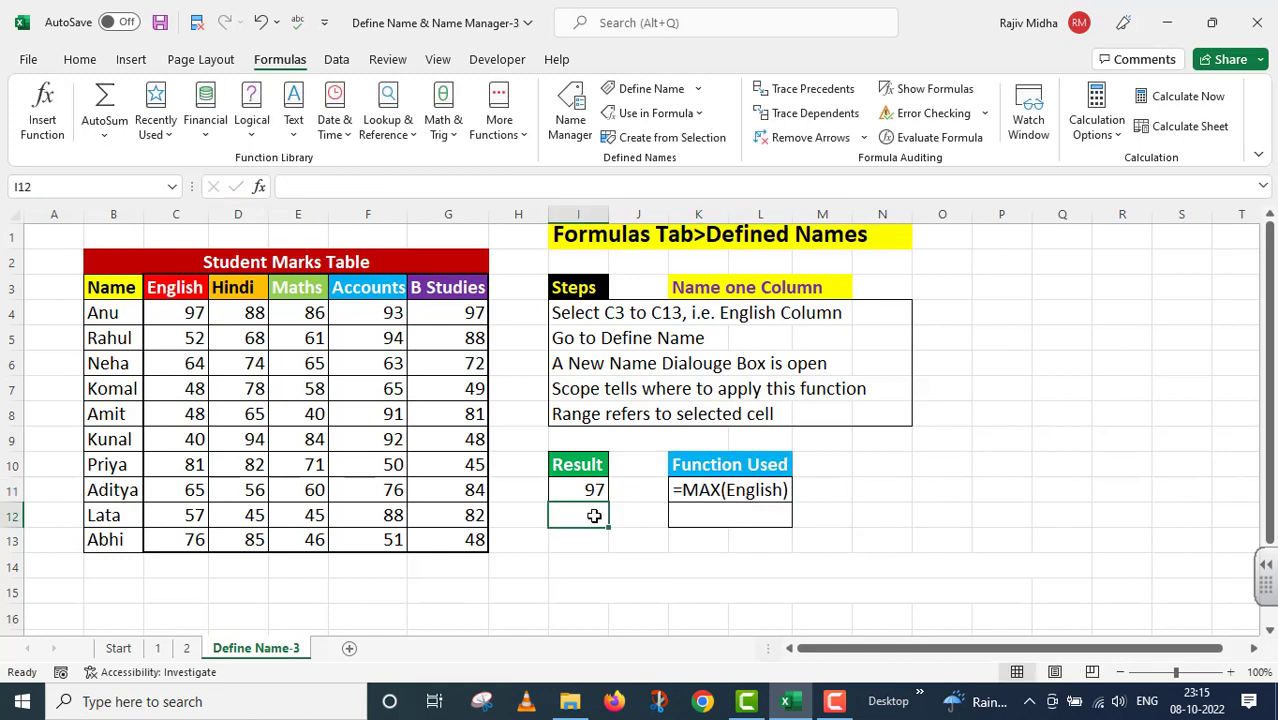
# Enter =MIN(English) in I12 to get the lowest English mark, 40
pyautogui.write('=MIN(')
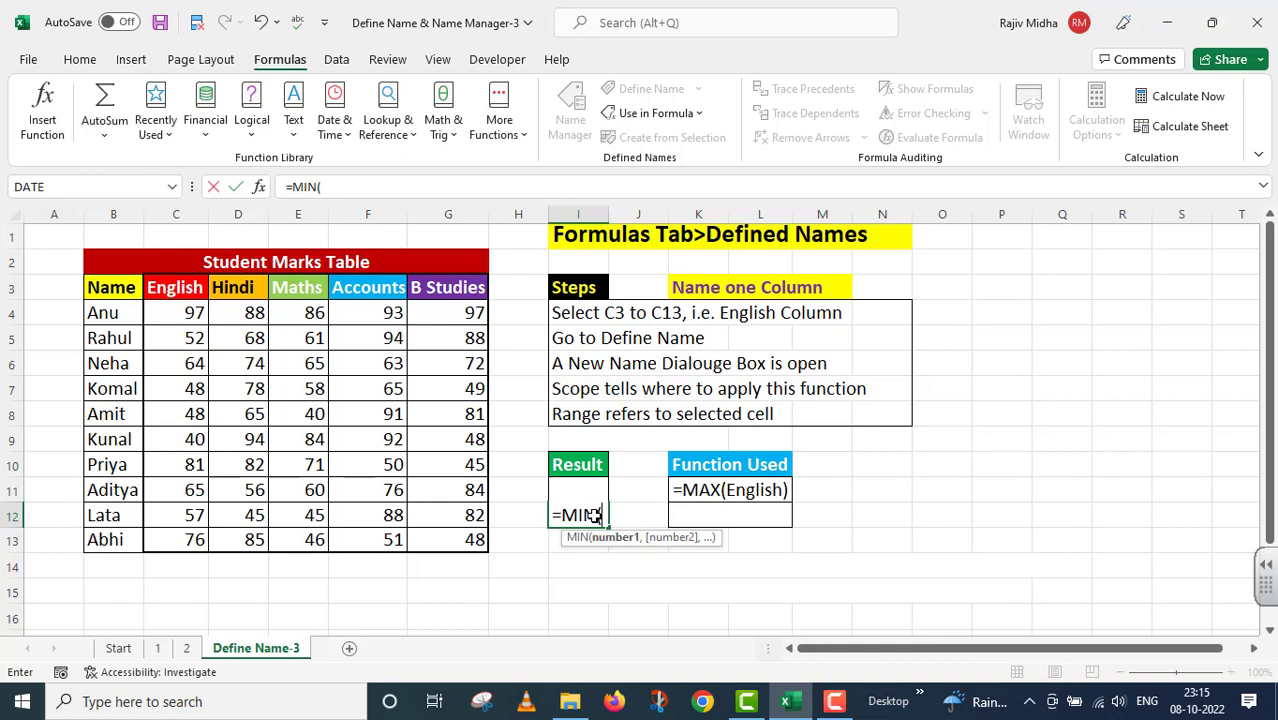
pyautogui.write('E')
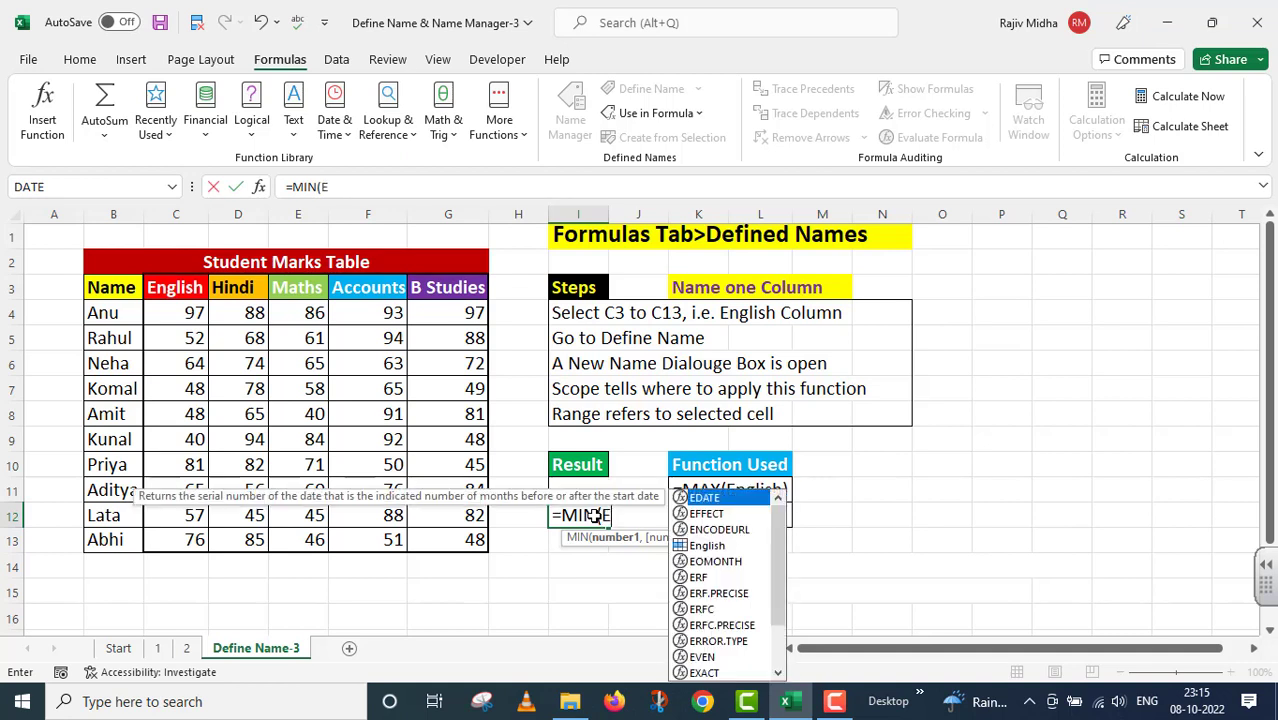
pyautogui.write('n')
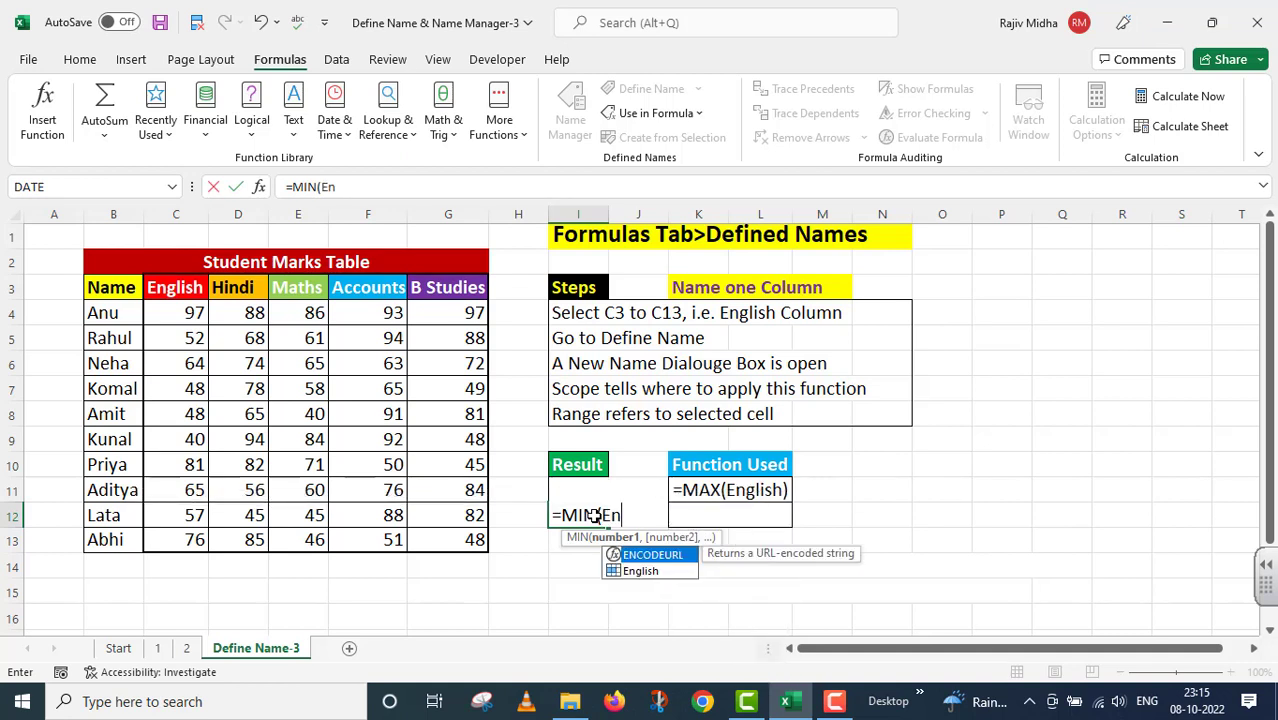
pyautogui.doubleClick(648, 569)
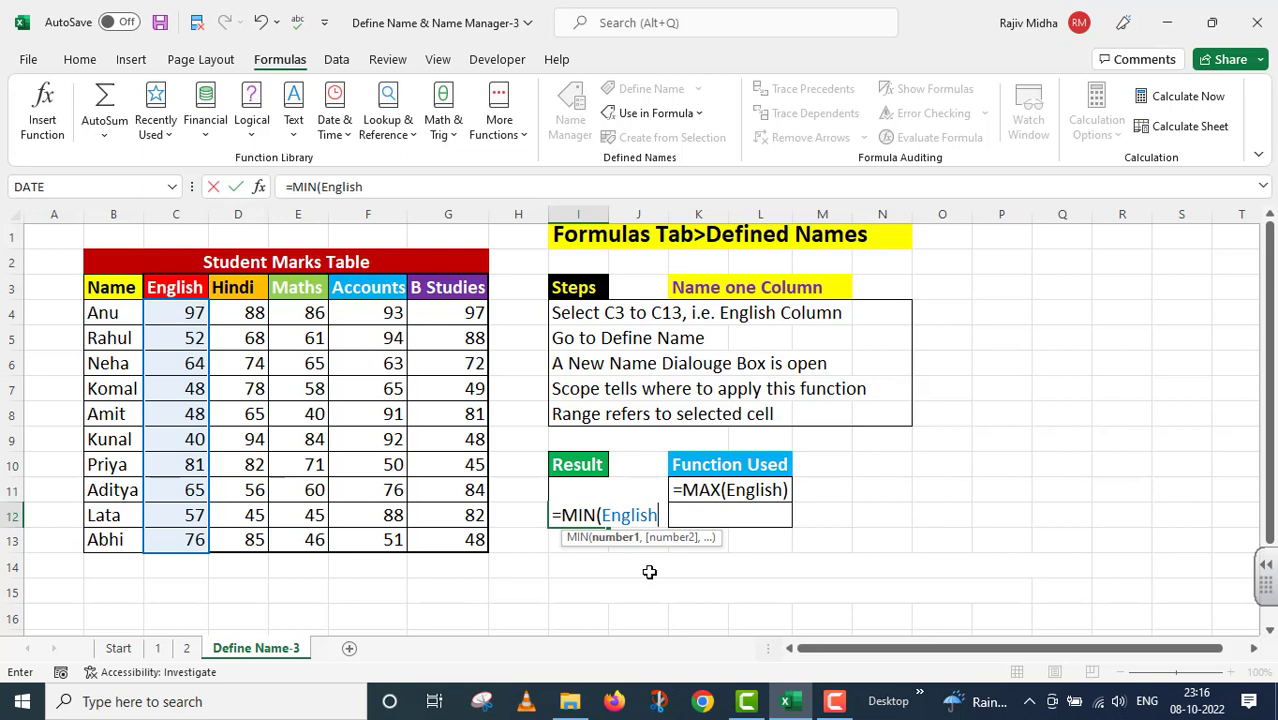
pyautogui.write(')')
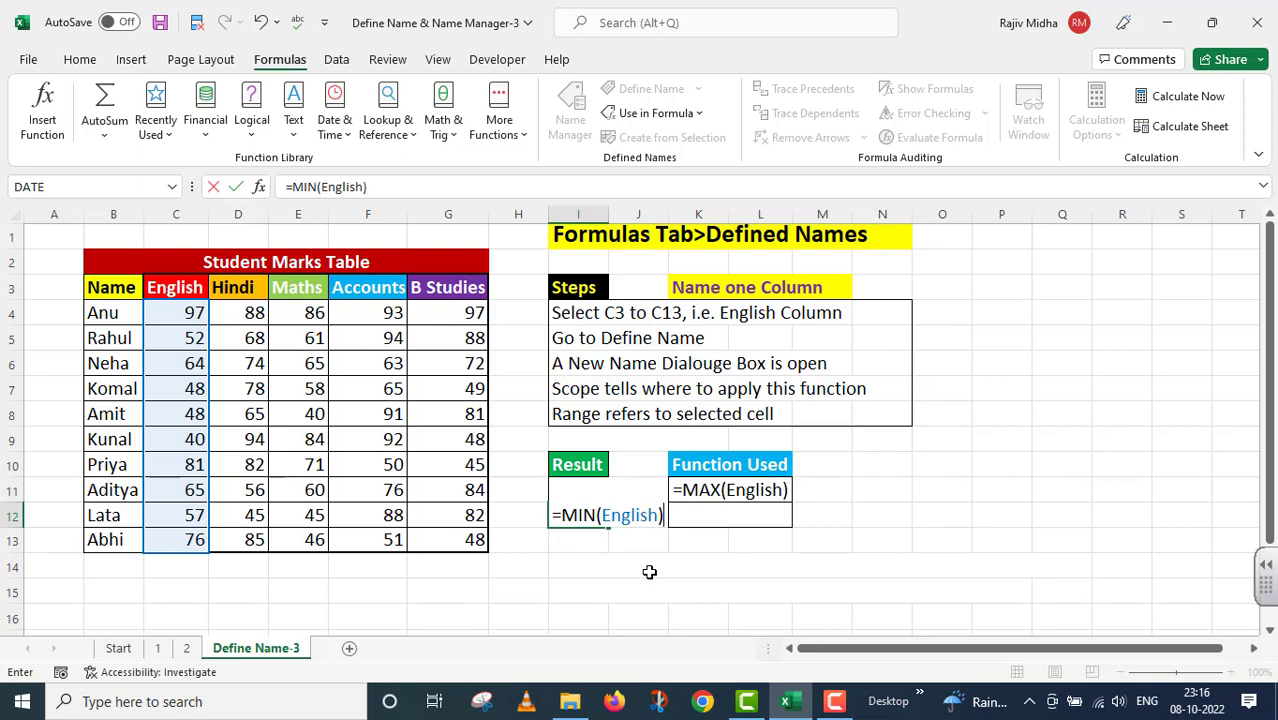
pyautogui.press('Return')
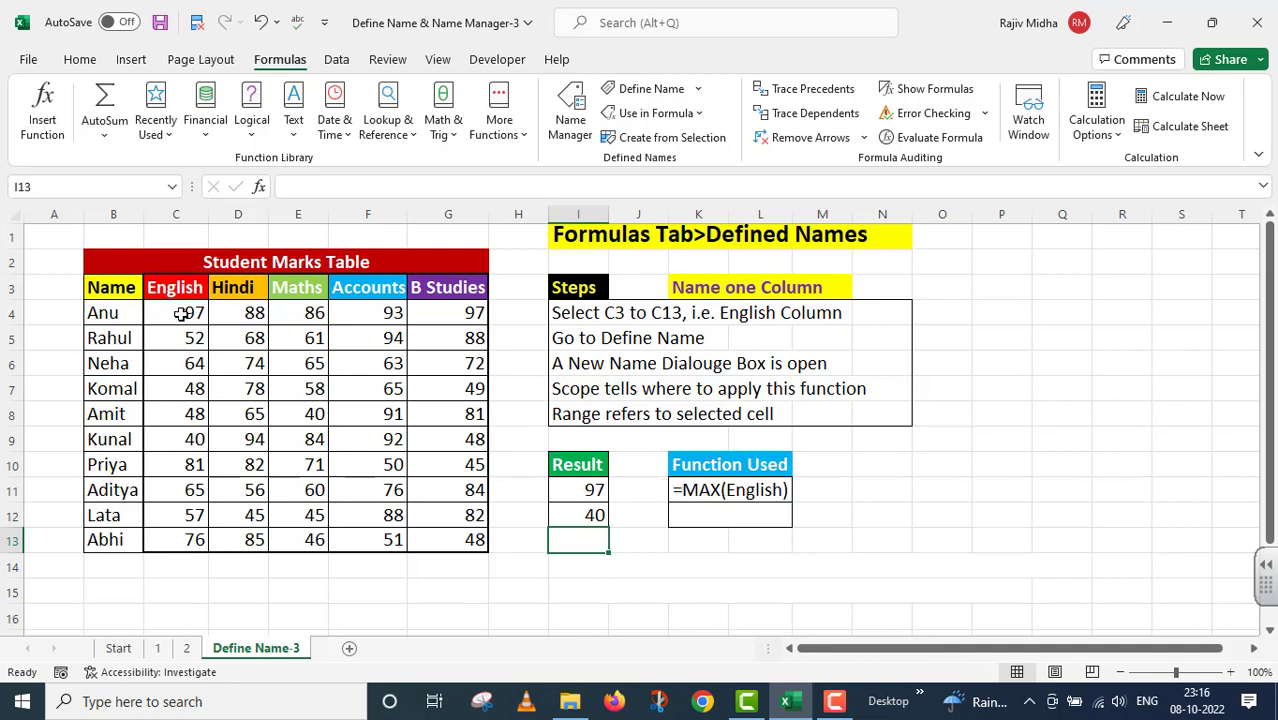
# Copy the =MIN(English) formula from I12 and paste it into K12 as a text label
pyautogui.click(590, 514)
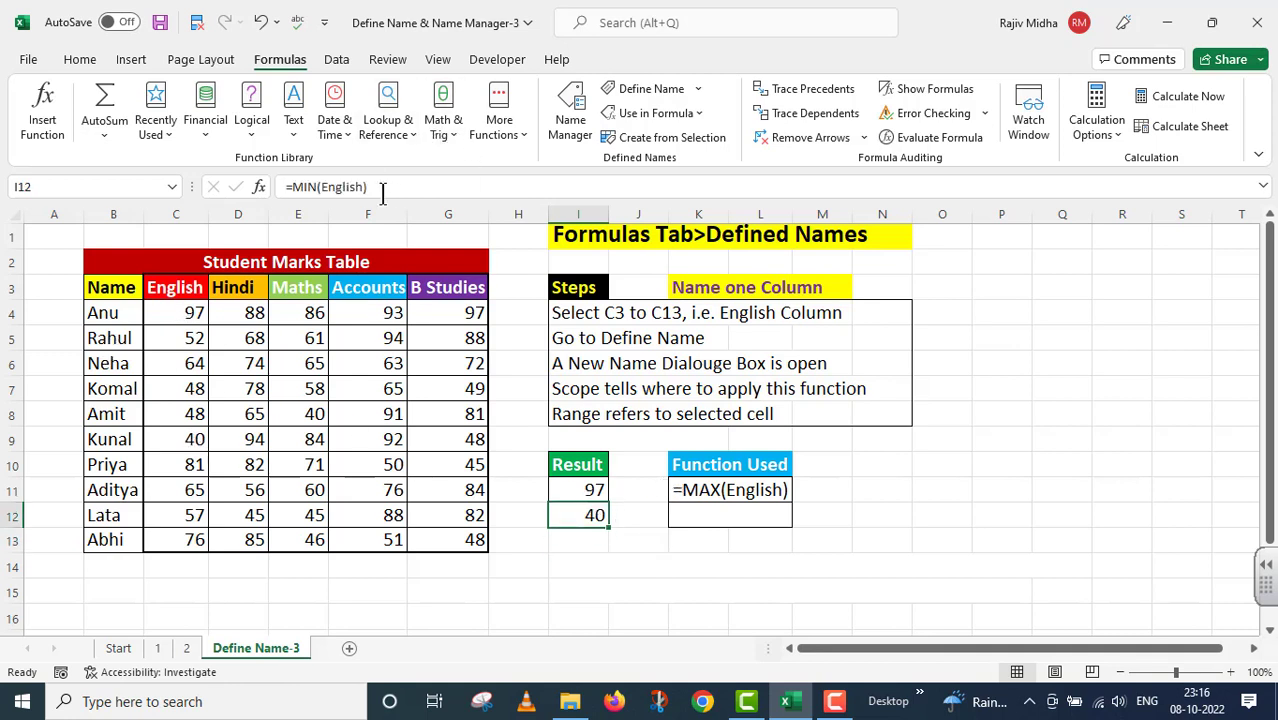
pyautogui.moveTo(372, 187); pyautogui.dragTo(247, 193)
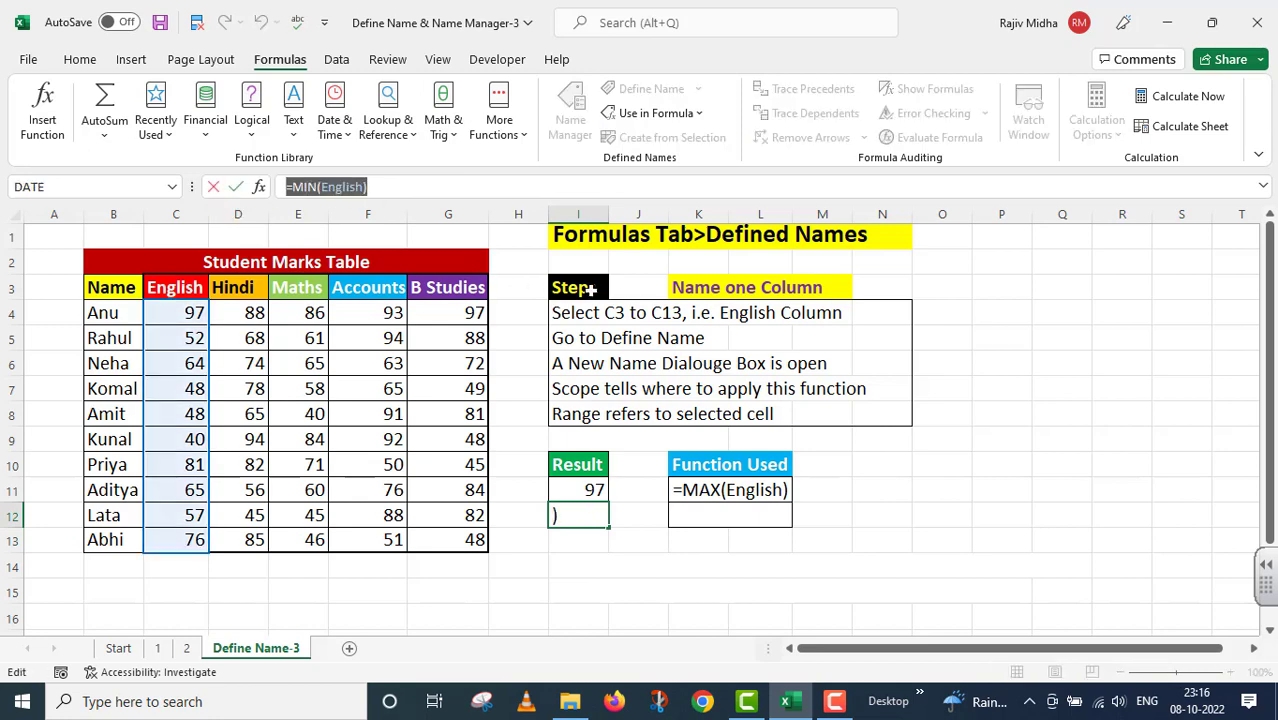
pyautogui.press('Return')
pyautogui.click(688, 514)
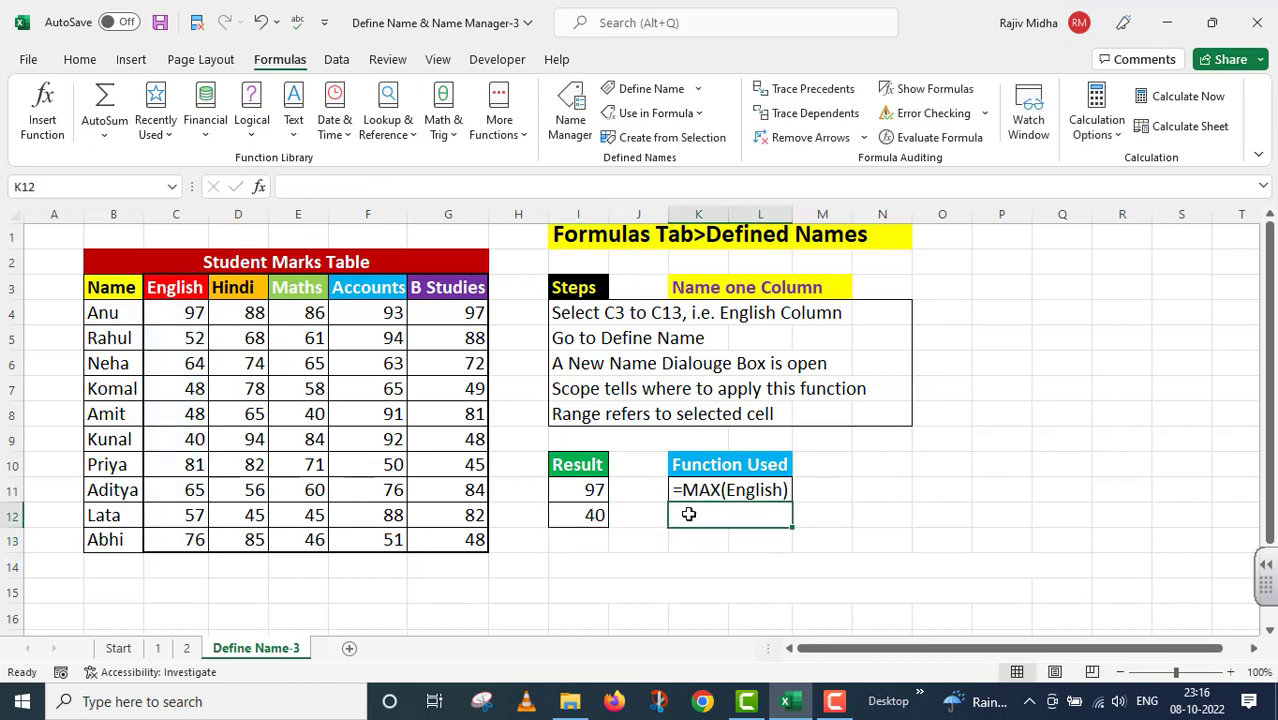
pyautogui.write('=')
pyautogui.write('=MIN(English)')
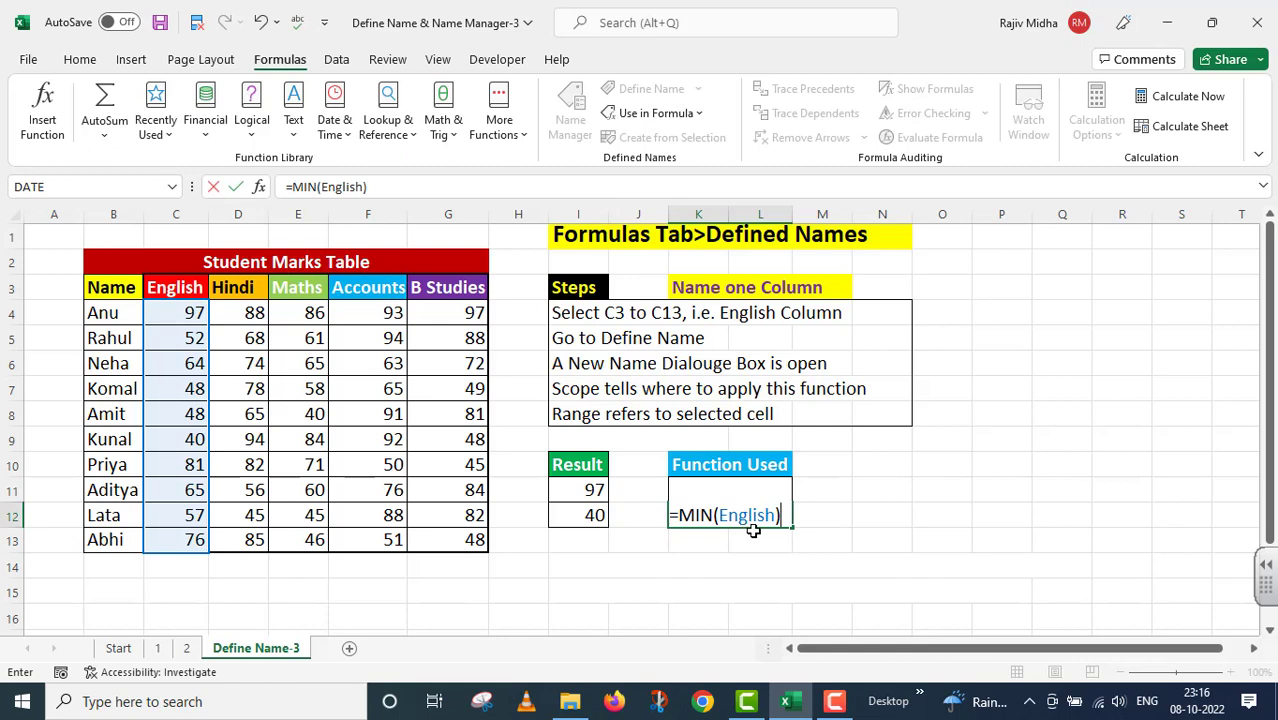
pyautogui.write("'")
pyautogui.click(655, 536)
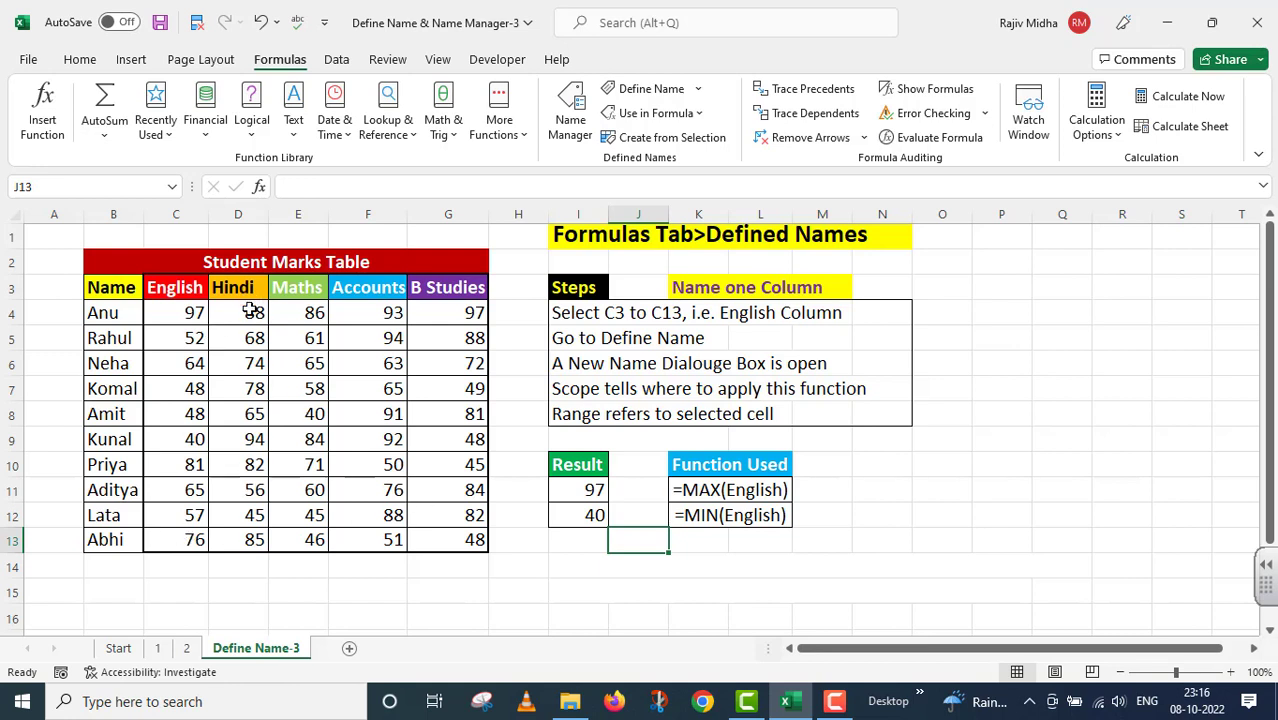
# Define the workbook name Hindi for the Hindi marks D4:D13
pyautogui.moveTo(250, 311); pyautogui.dragTo(257, 535)
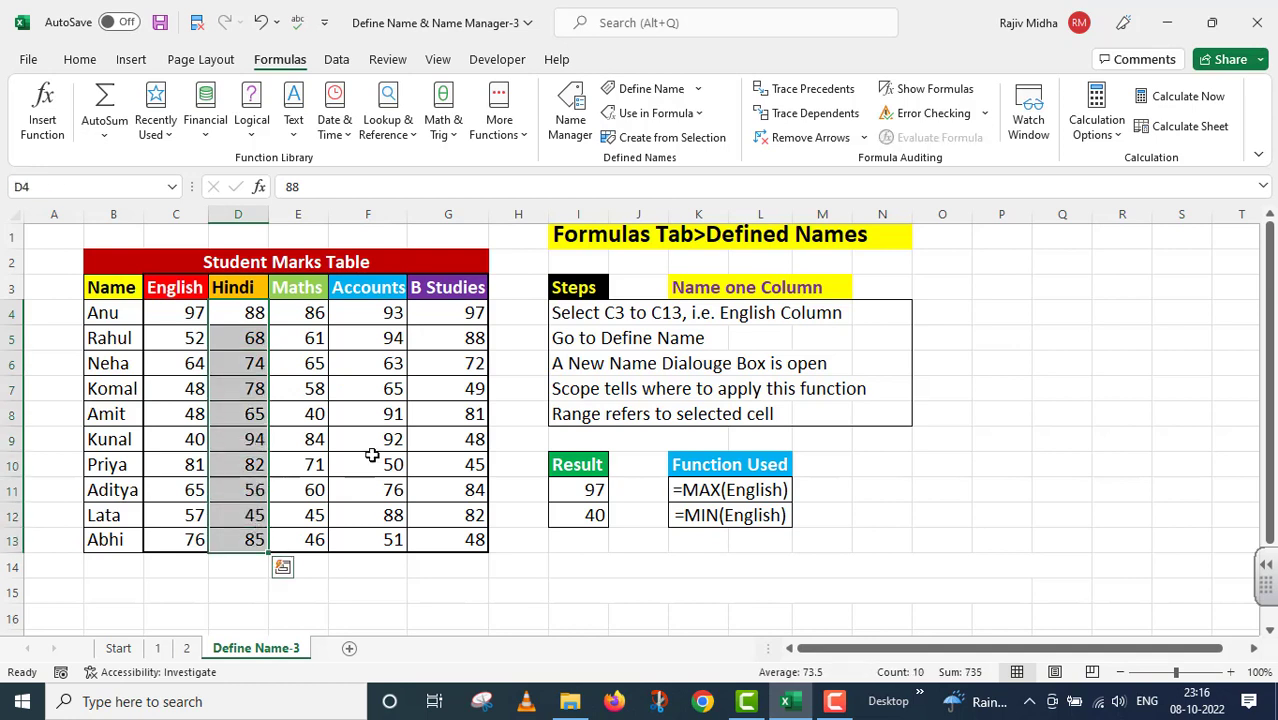
pyautogui.click(653, 86)
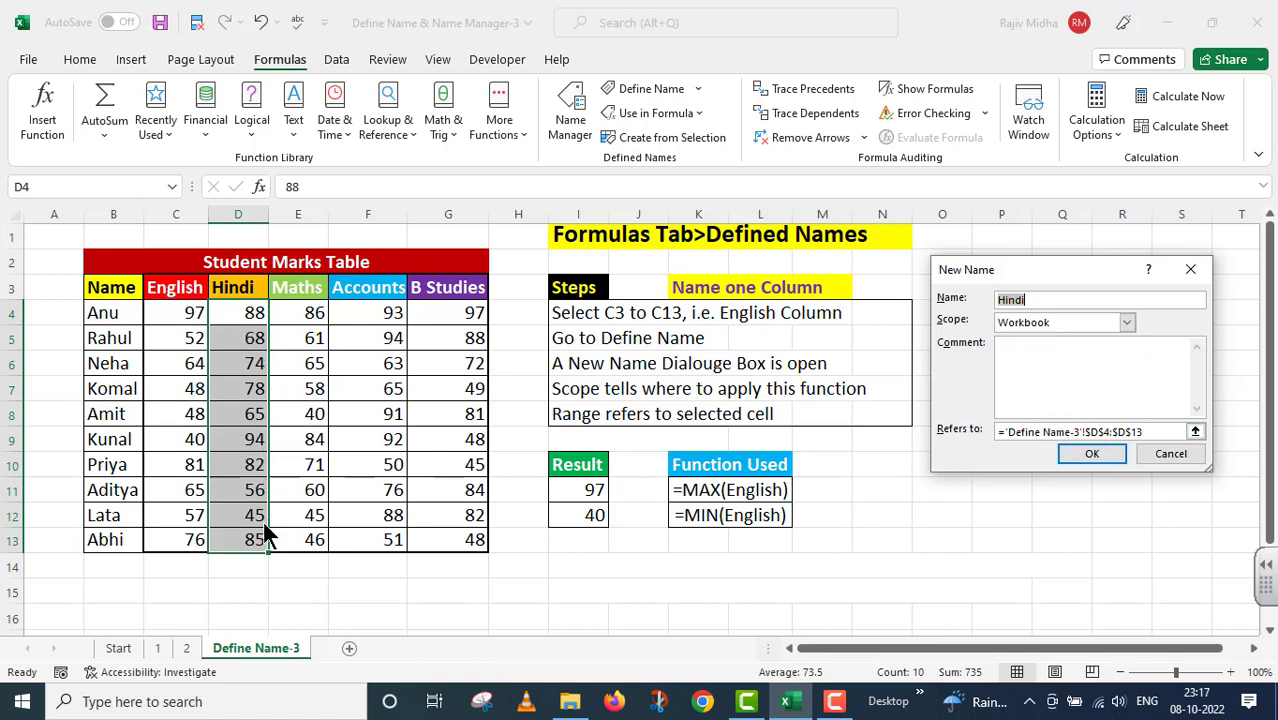
pyautogui.click(1088, 458)
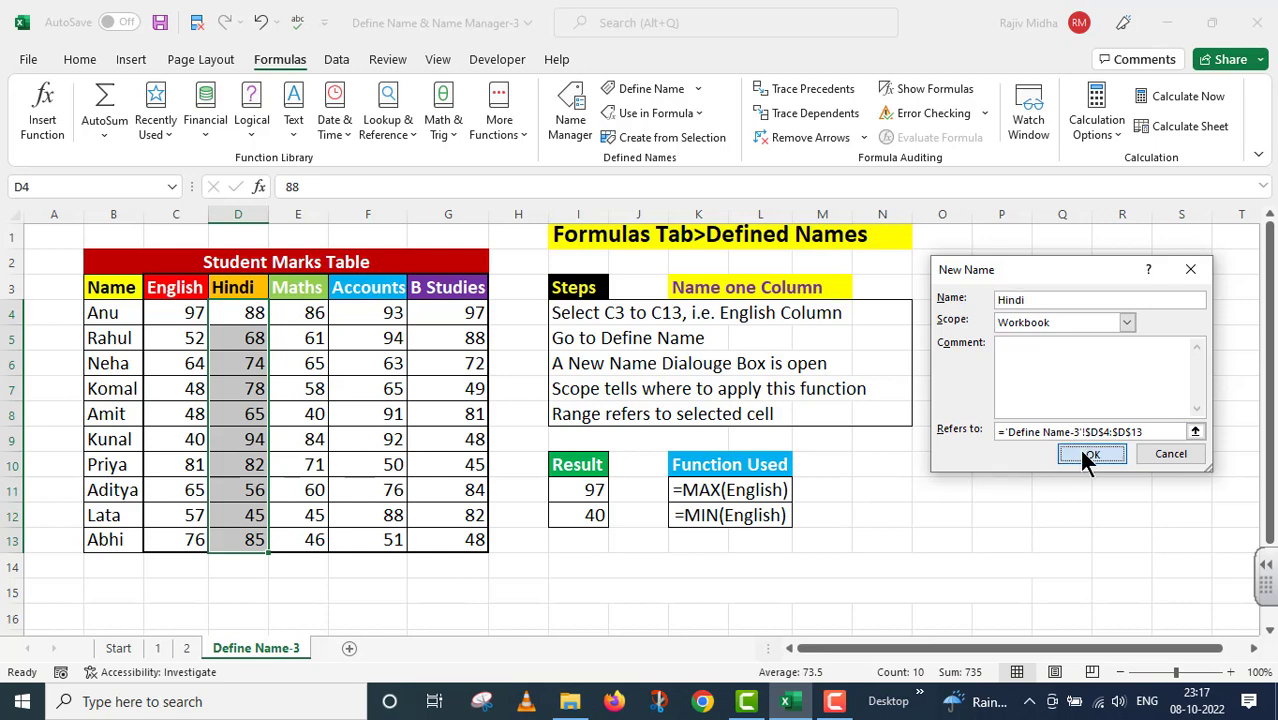
pyautogui.click(860, 492)
# Enter =MIN(Hindi) in N11, returning the lowest Hindi mark, 45
pyautogui.doubleClick(864, 490)
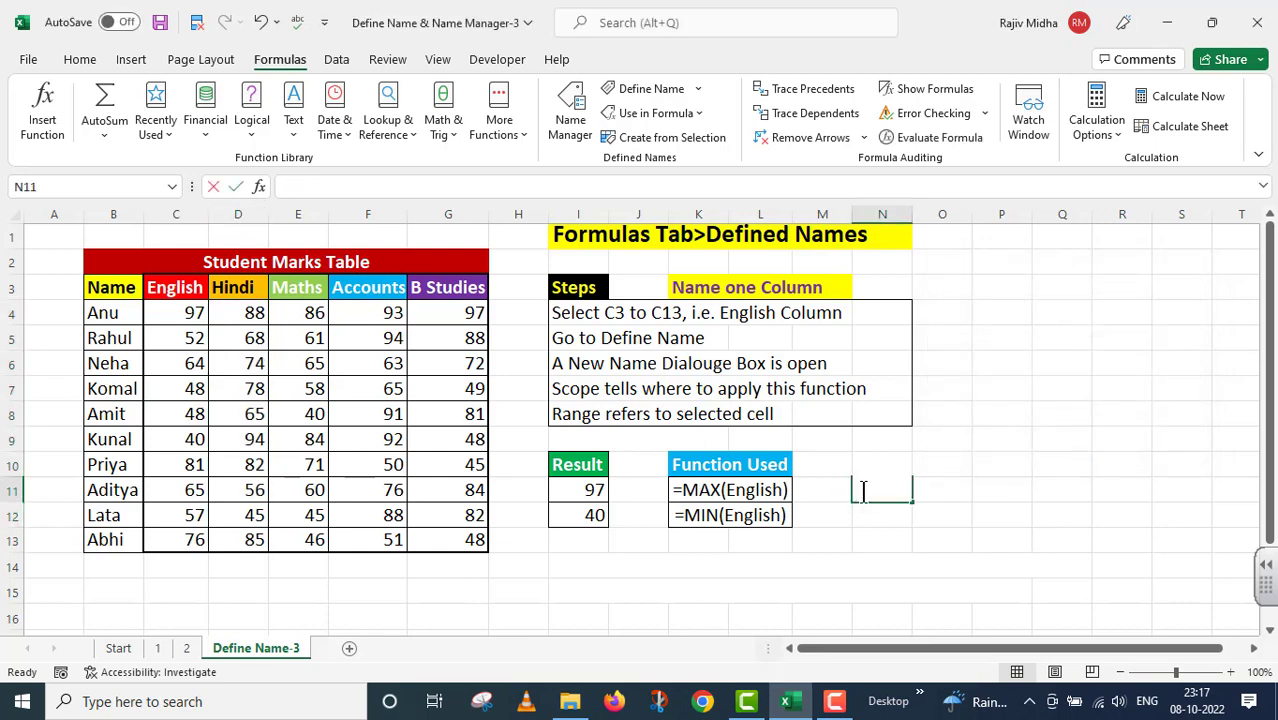
pyautogui.write('=MIN(')
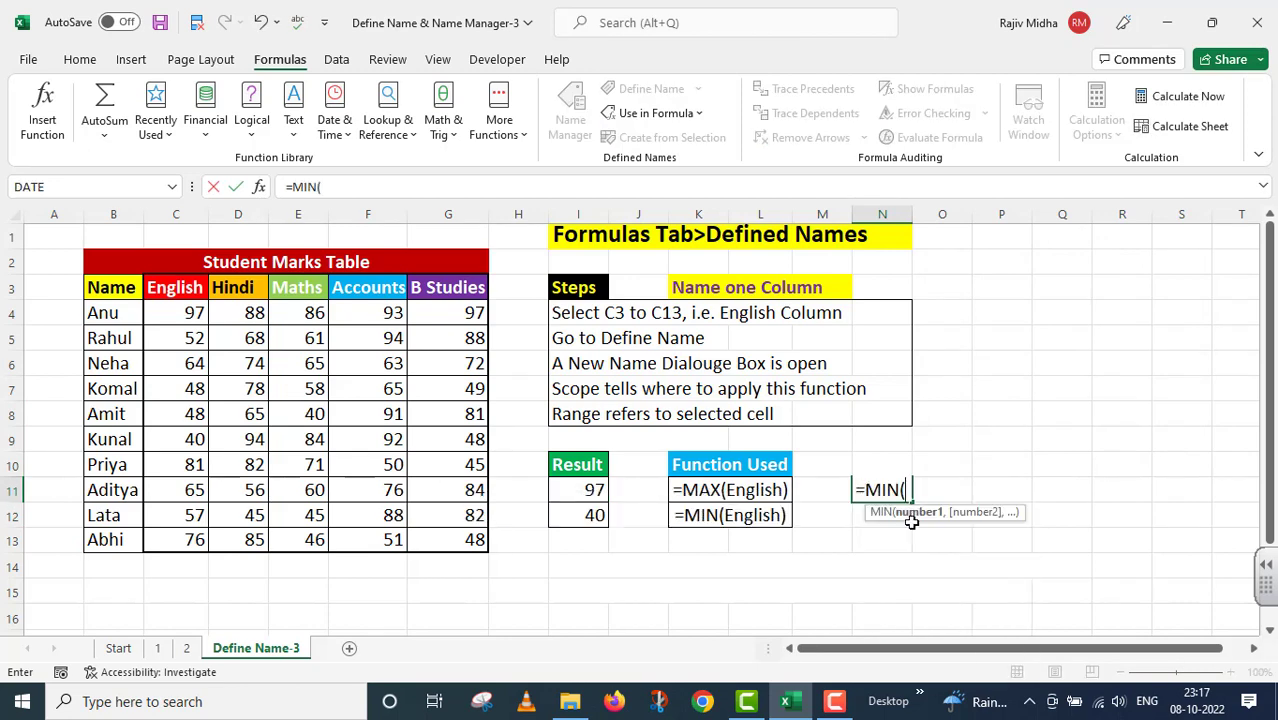
pyautogui.write('Hi')
pyautogui.doubleClick(941, 529)
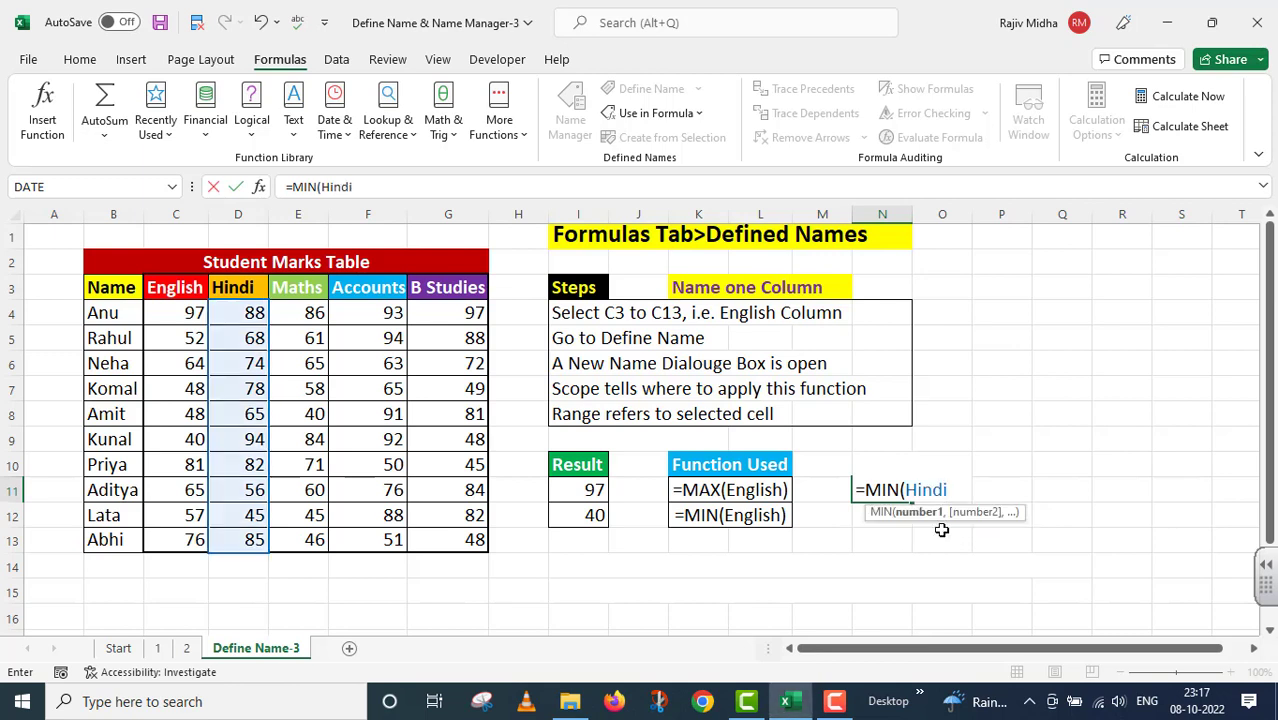
pyautogui.write(')')
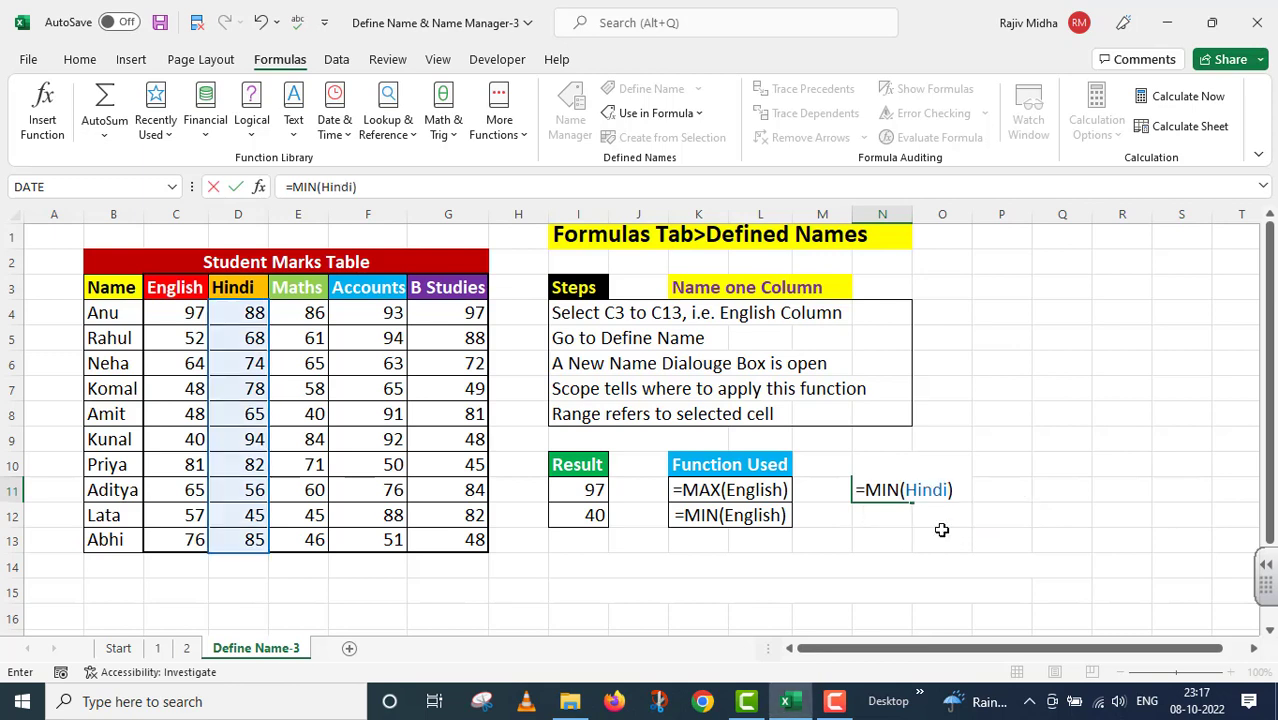
pyautogui.press('Return')
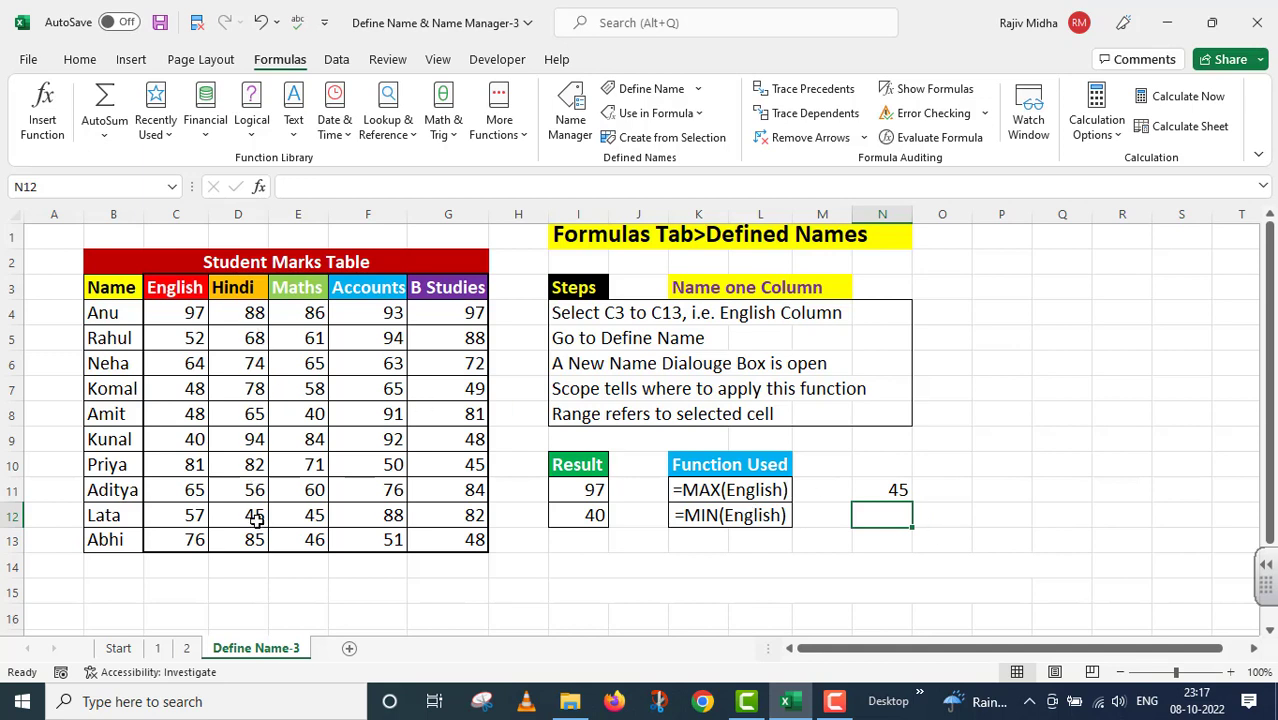
# Type the label '=MIN(Hindi) into O11 beside the 45 result
pyautogui.click(882, 495)
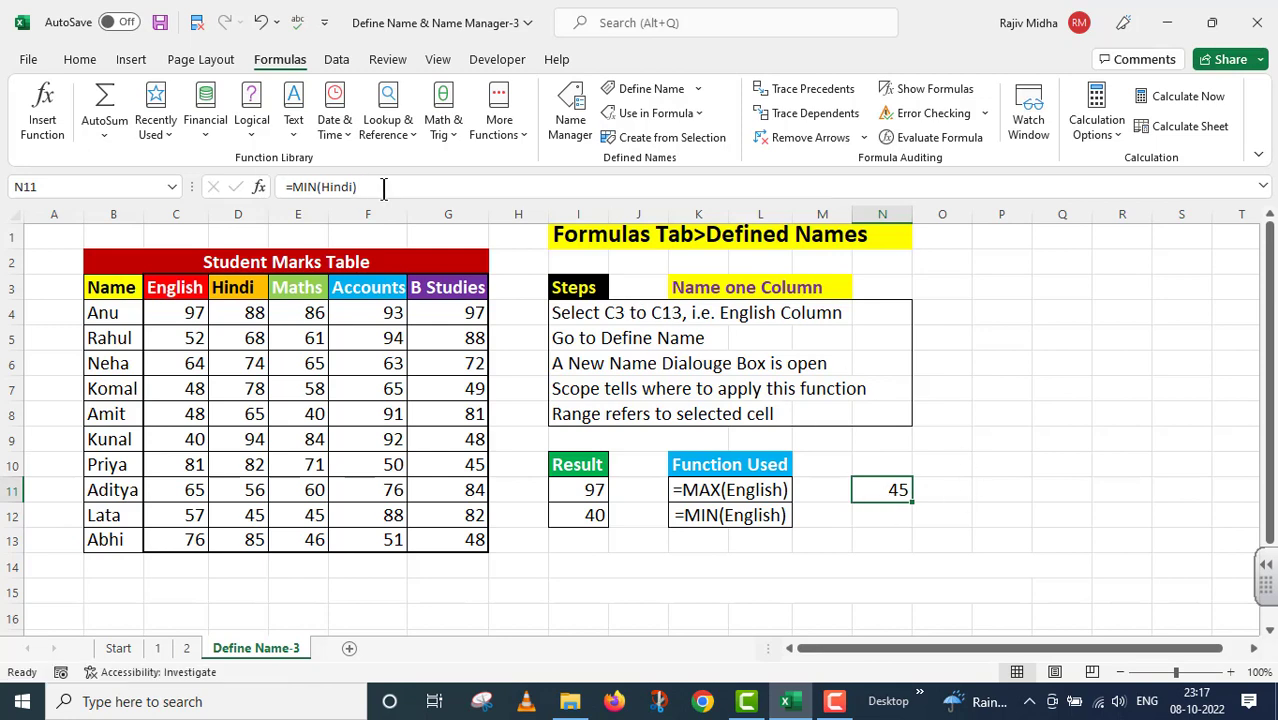
pyautogui.press('Right')
pyautogui.write("'=MIN(Hindi)")
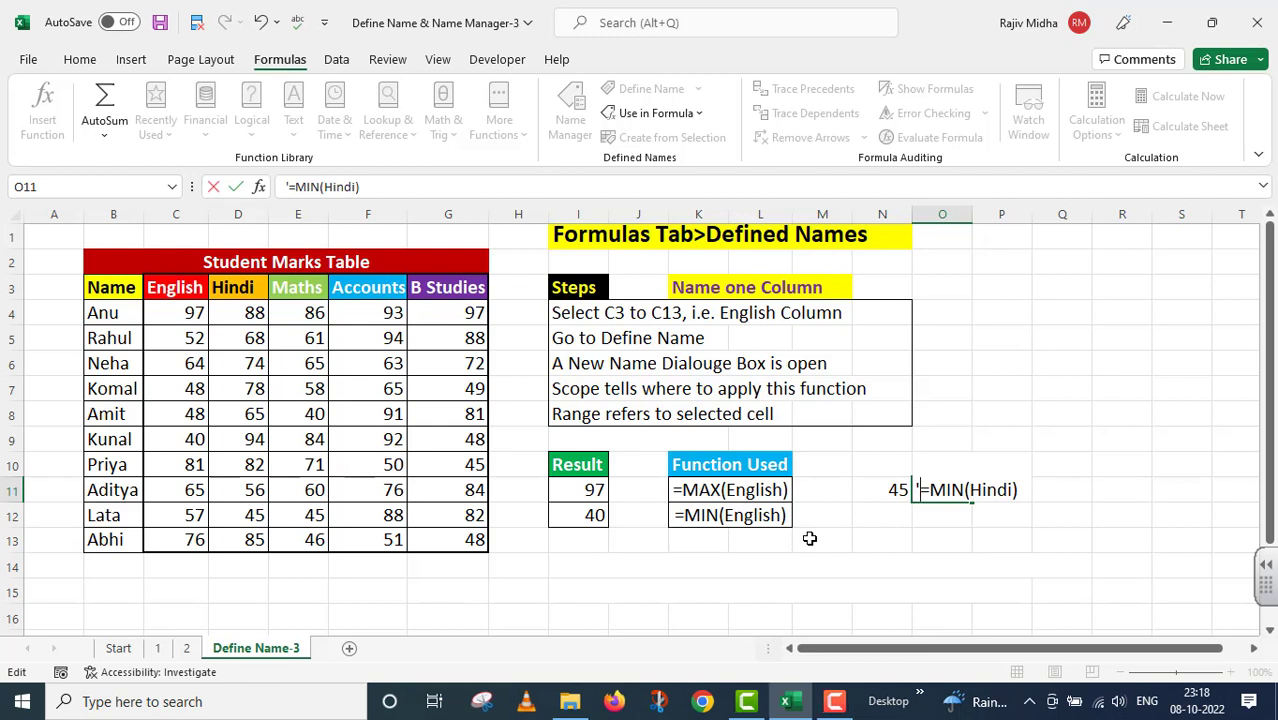
pyautogui.press('Return')
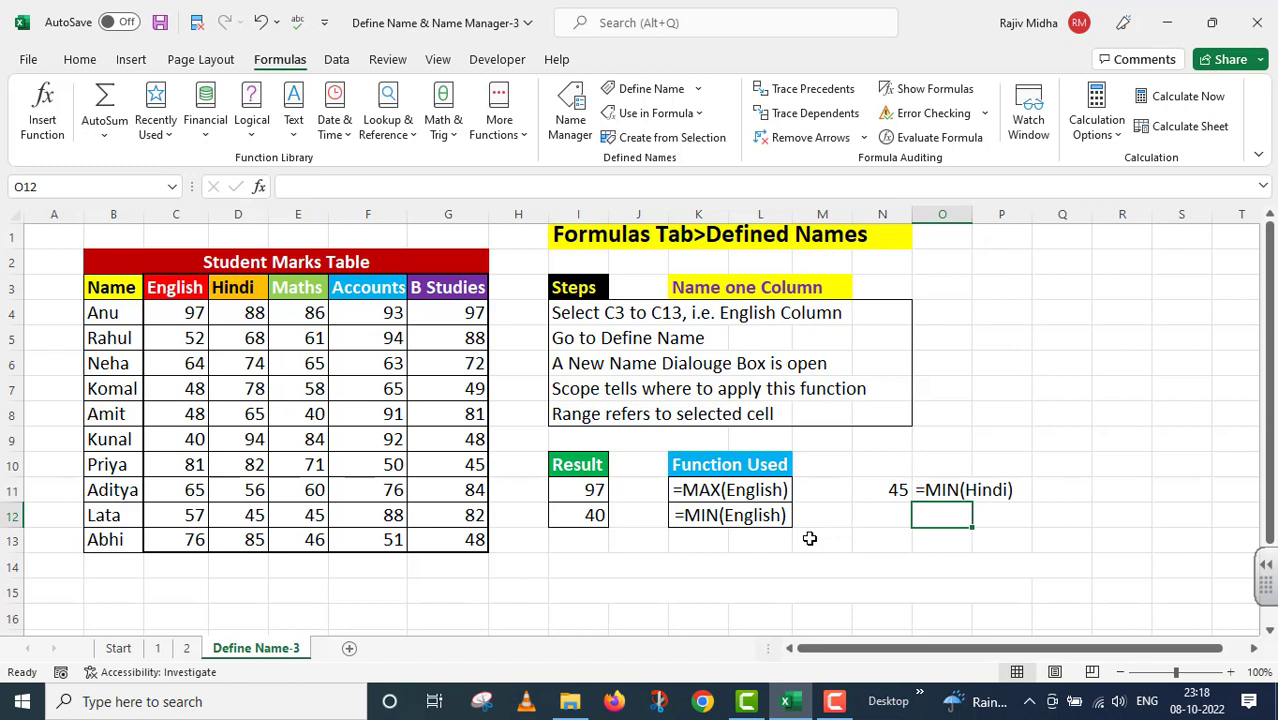